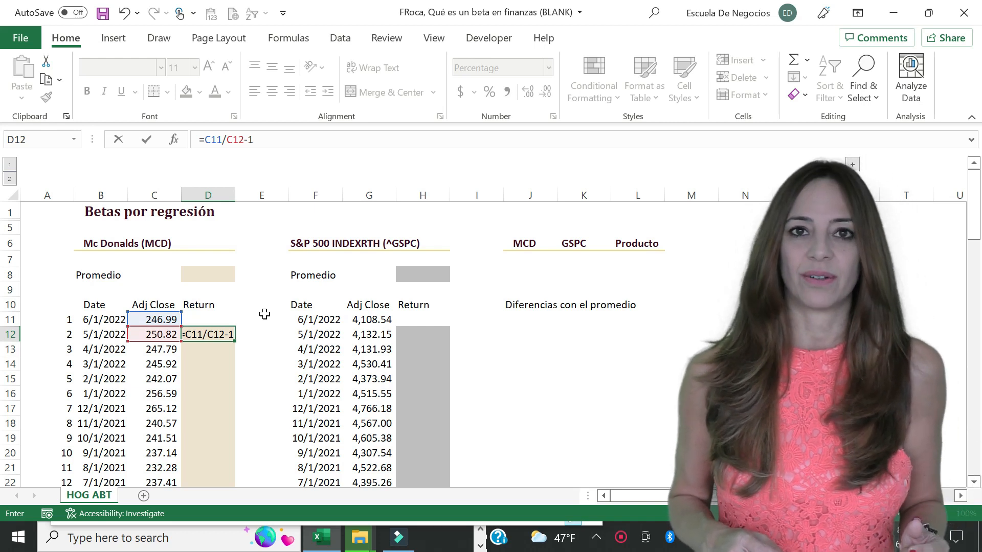
Commit =C11/C12-1 in D12 and copy it down the McDonald's Return column
key("ctrl+Return")
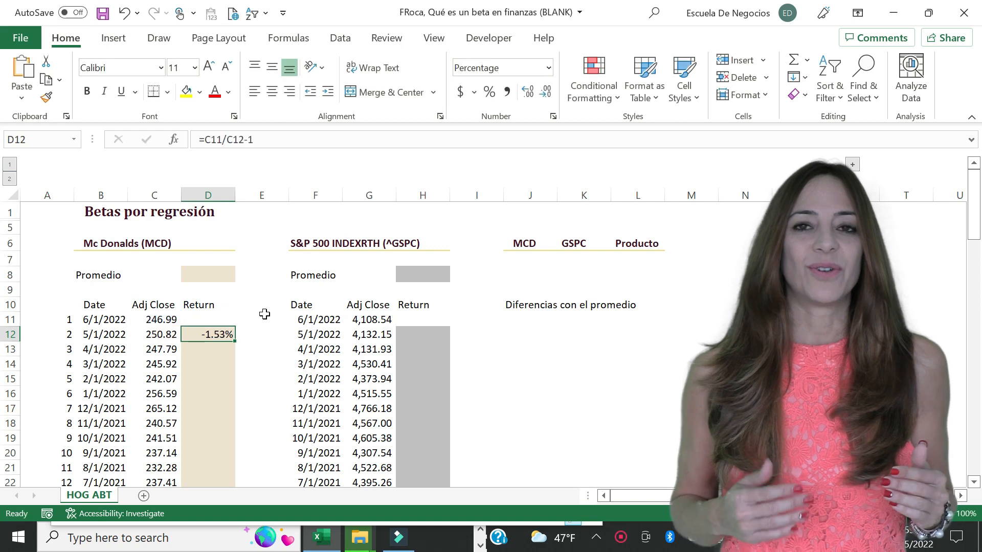
double_click(235, 341)
left_click(198, 373)
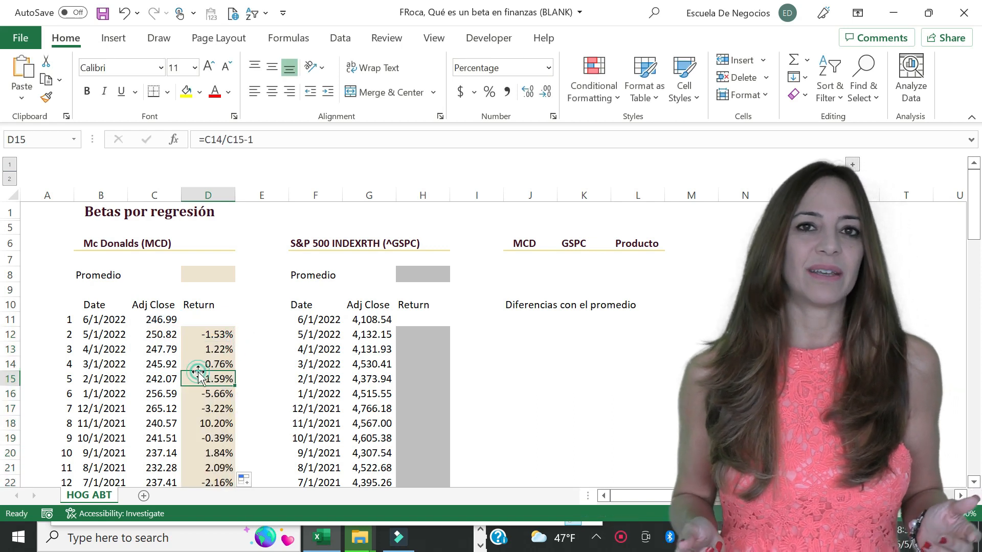
Check the copied return formulas along the McDonald's Return column, from its last row back to D15
key("ctrl+Down")
key("ctrl+Up")
key("ctrl+Up")
key("ctrl+Up")
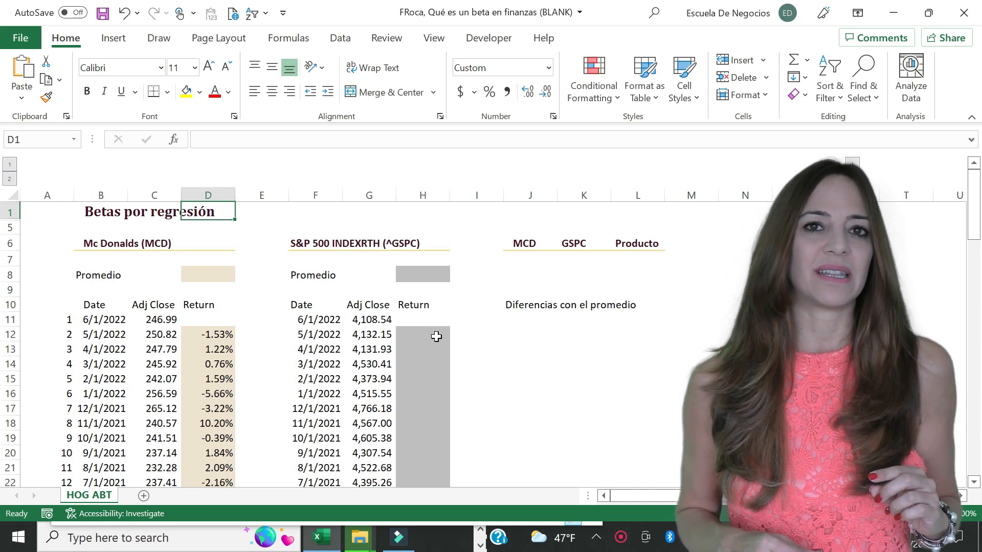
left_click(225, 331)
key("Down")
key("Down")
key("Down")
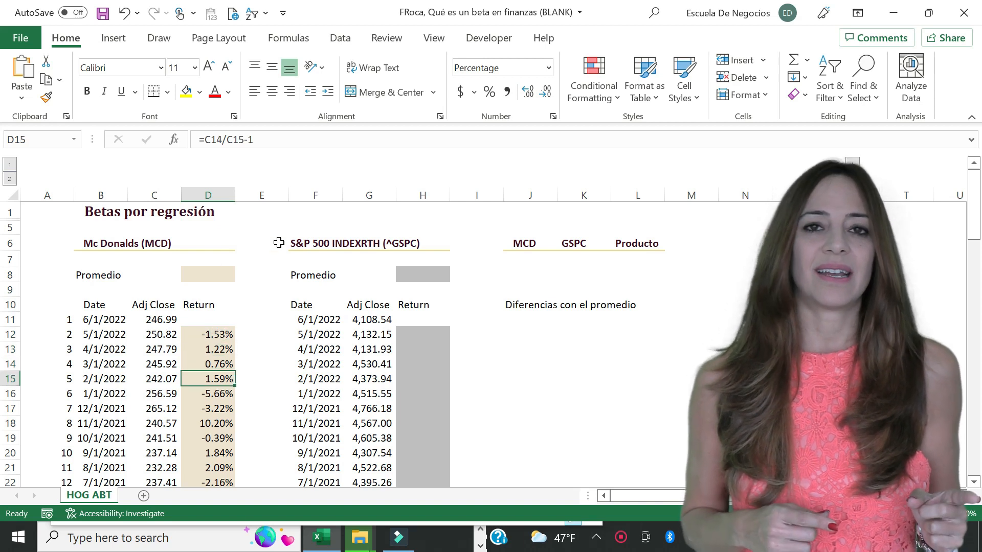
Calculate the first S&P 500 return in H12 with the formula =G11/G12-1
left_click(439, 337)
type("=")
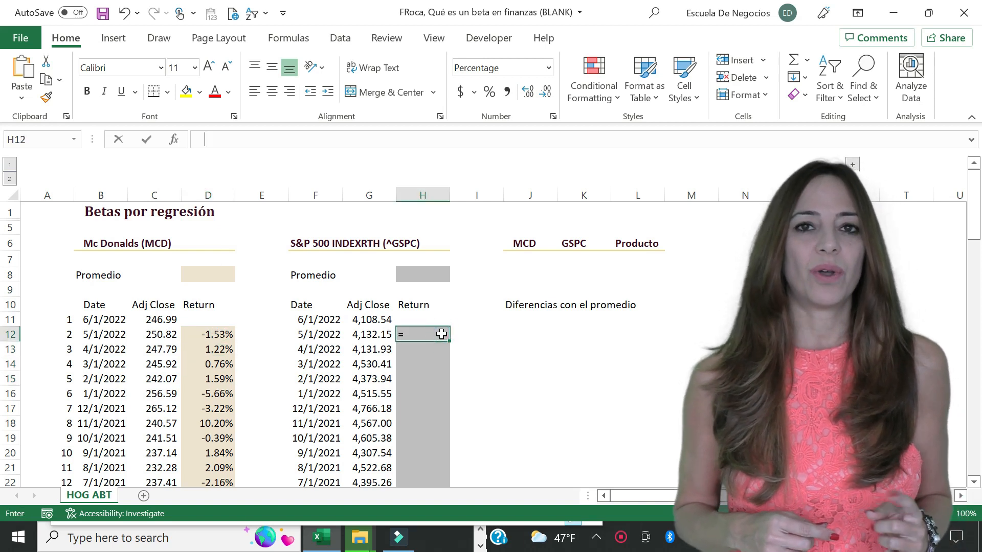
key("Left")
key("Up")
type("/")
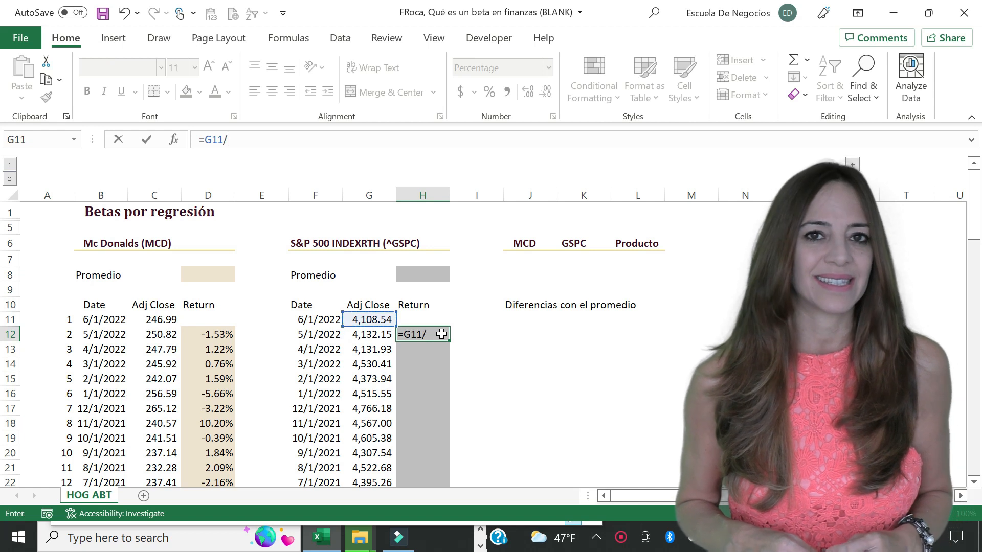
key("Left")
type("-1")
key("Return")
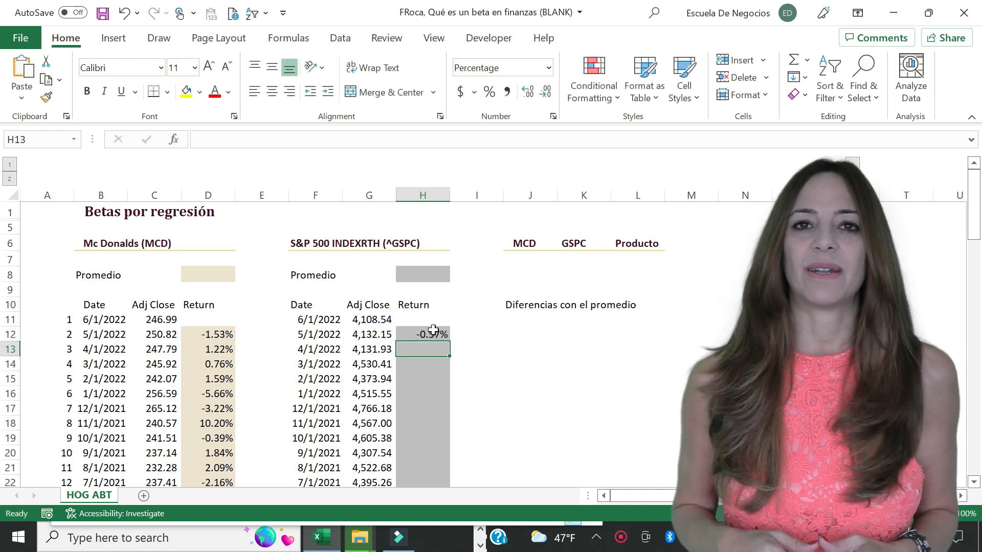
Copy the return formula from H12 down the whole S&P 500 Return column
left_click(437, 333)
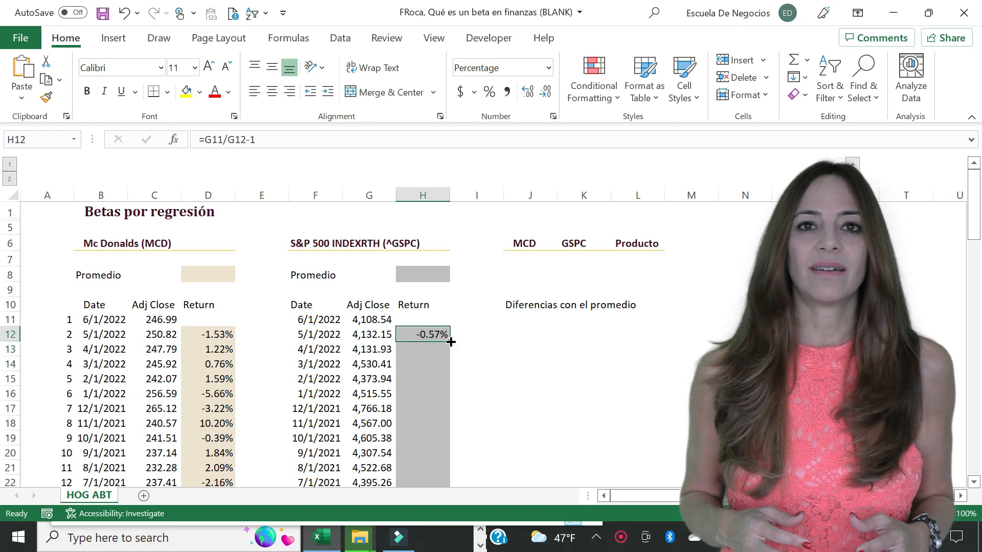
double_click(451, 341)
left_click(515, 336)
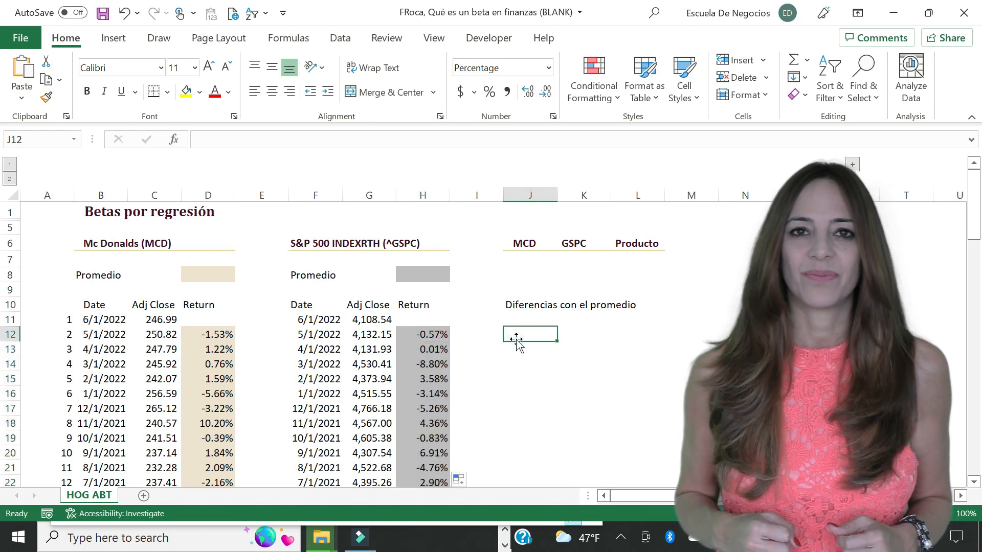
Calculate the McDonald's Promedio in D8 with AVERAGE over all returns from D12 to the end of the column
left_click(221, 276)
type("=AVER")
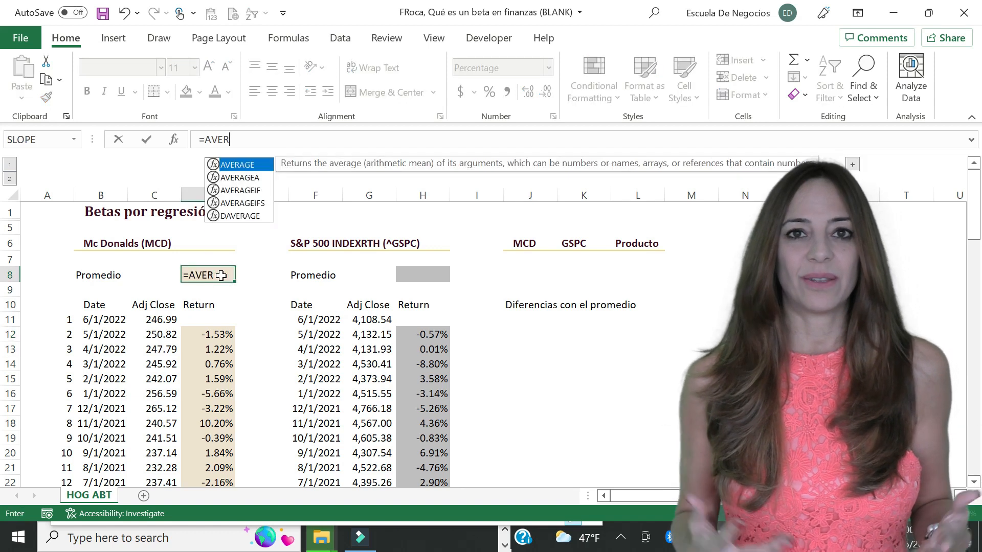
type("AGE(")
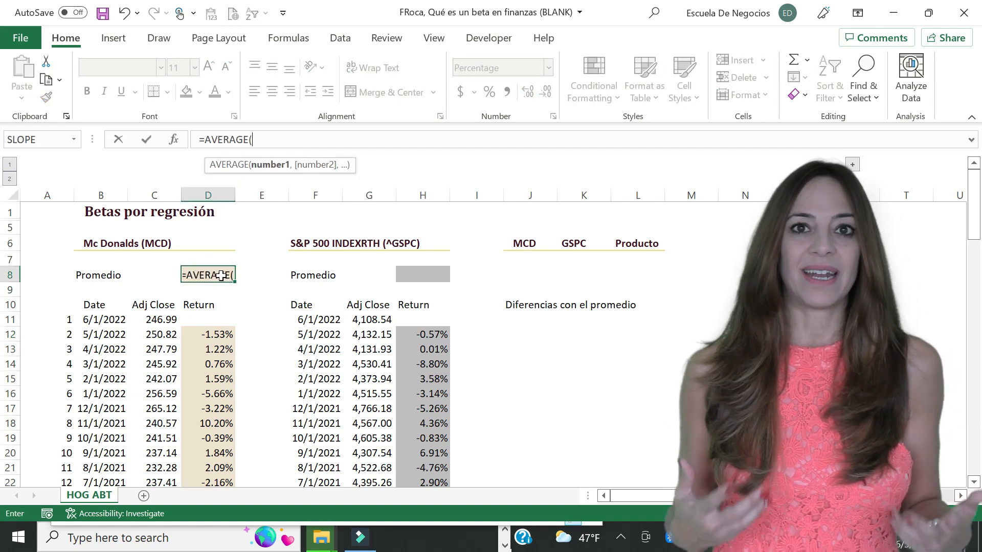
left_click(216, 336)
key("ctrl+shift+Down")
key("Return")
key("Up")
key("Up")
key("Up")
key("Up")
key("Up")
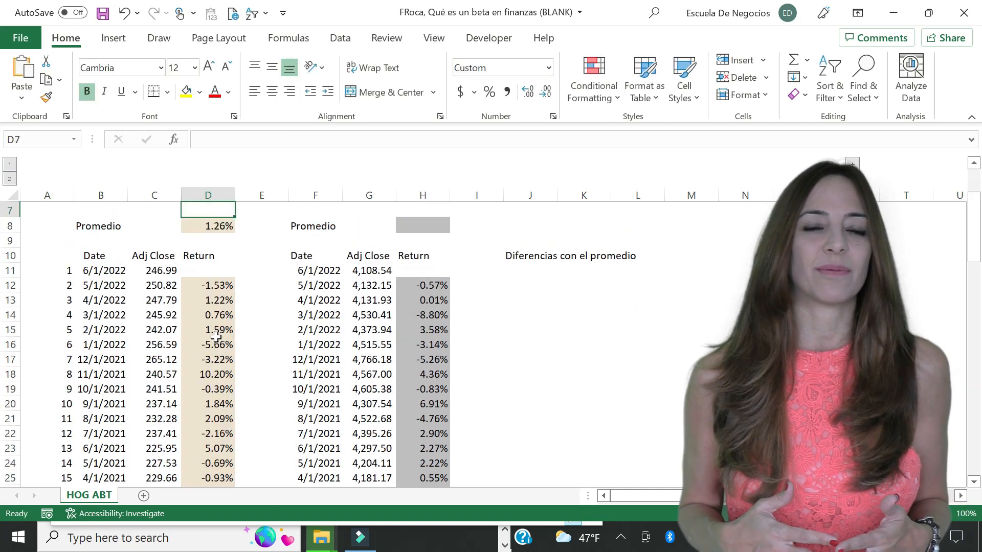
Calculate the S&P 500 Promedio in H8 with AVERAGE over all returns from H12 to the end of the column
key("Down")
key("Down")
key("Down")
key("Down")
key("Right")
key("Right")
key("Right")
key("Right")
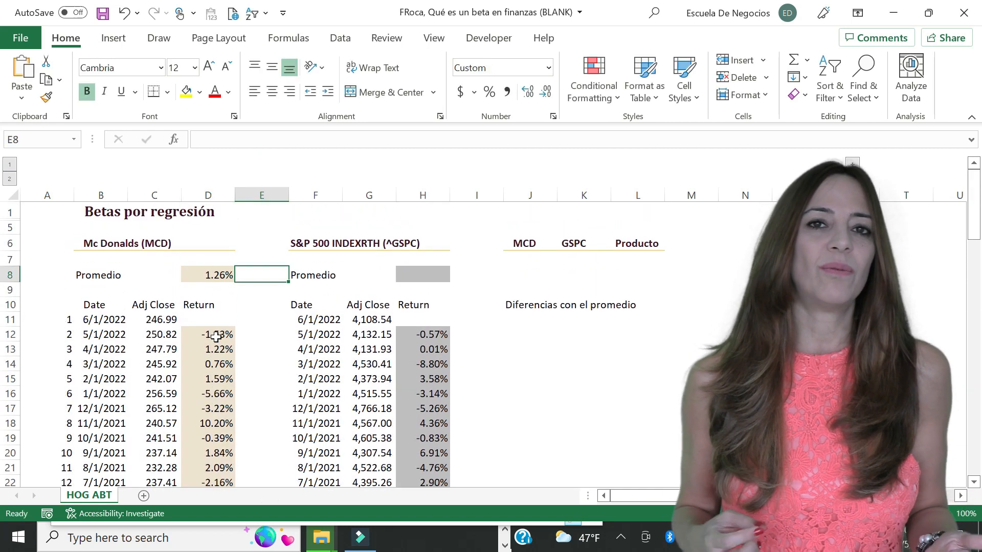
type("=")
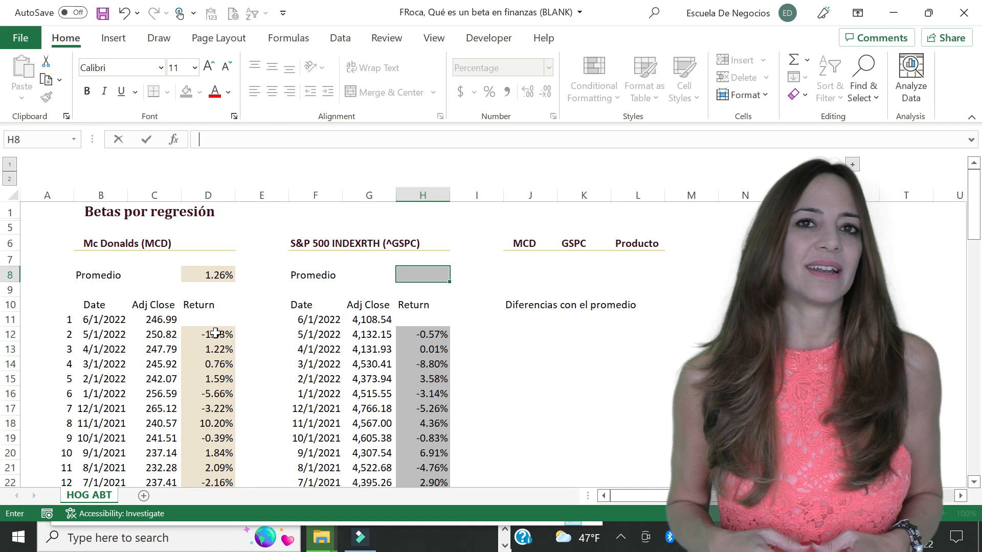
type("AVERAGE(")
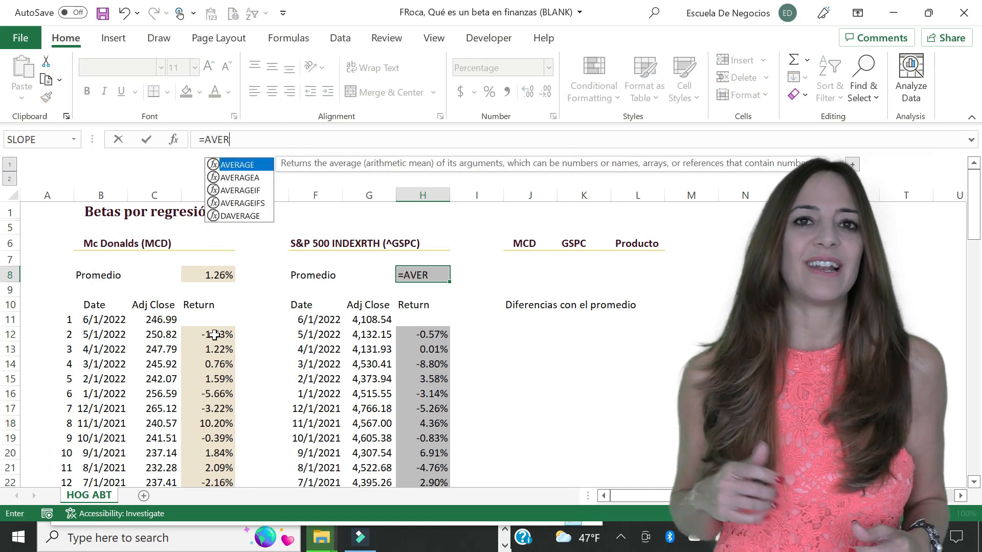
key("Down")
key("Down")
key("Down")
key("Down")
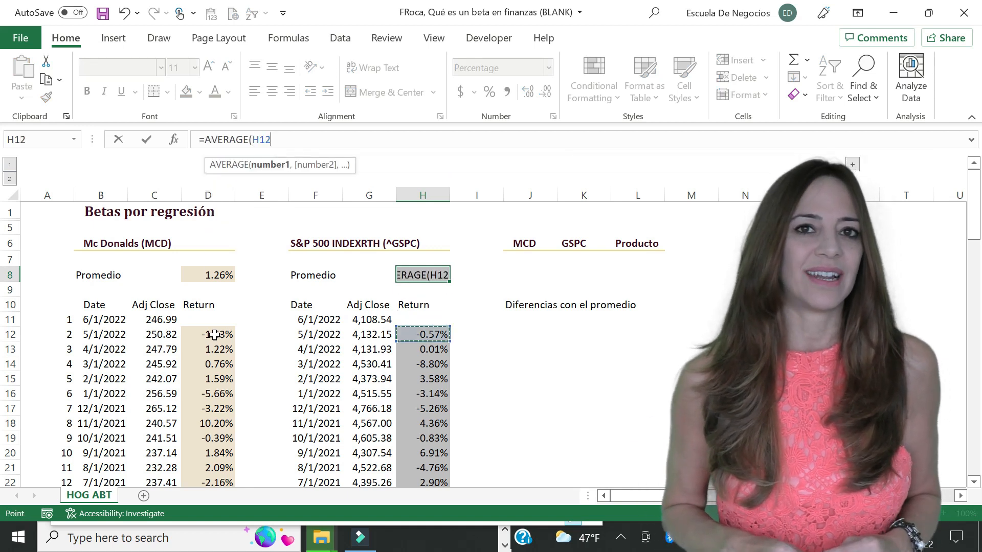
key("ctrl+shift+Down")
key("Return")
key("Up")
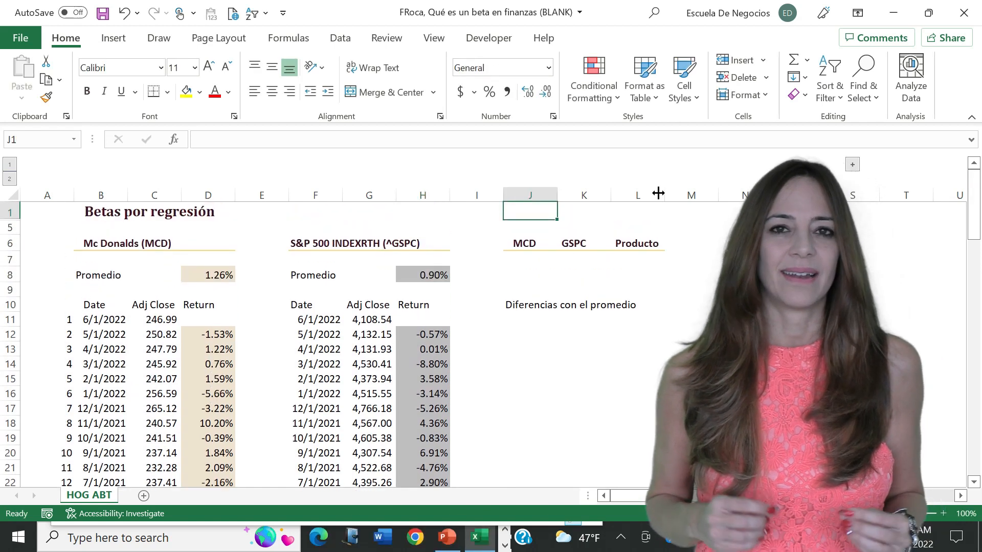
Enter =D12-promedio_MCD in J12 to get McDonald's first difference from its average
left_click(517, 334)
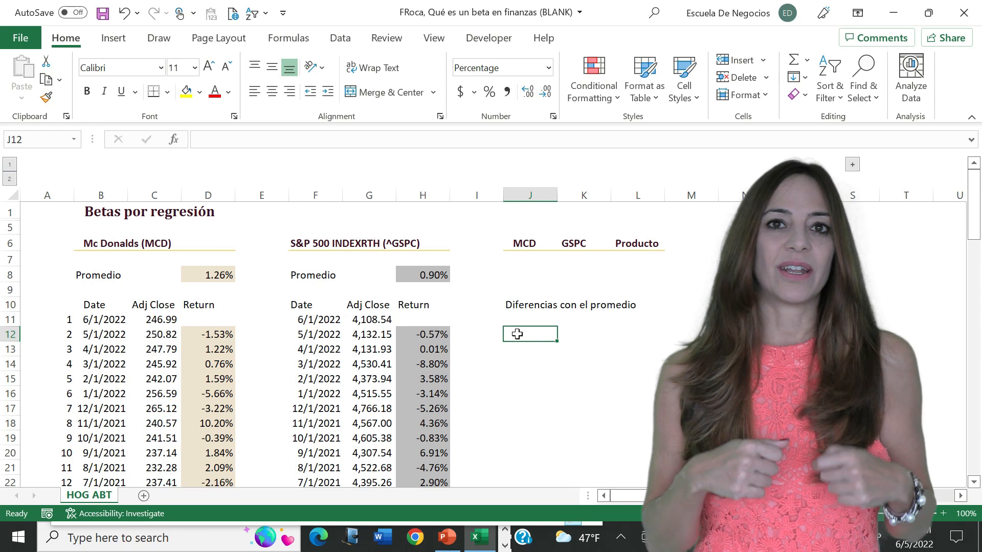
type("=")
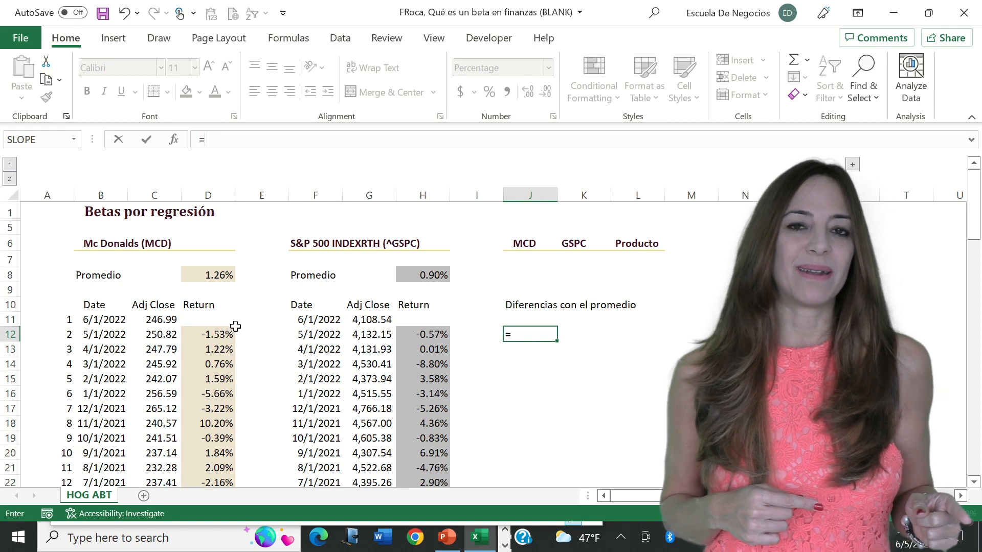
left_click(212, 338)
type("-")
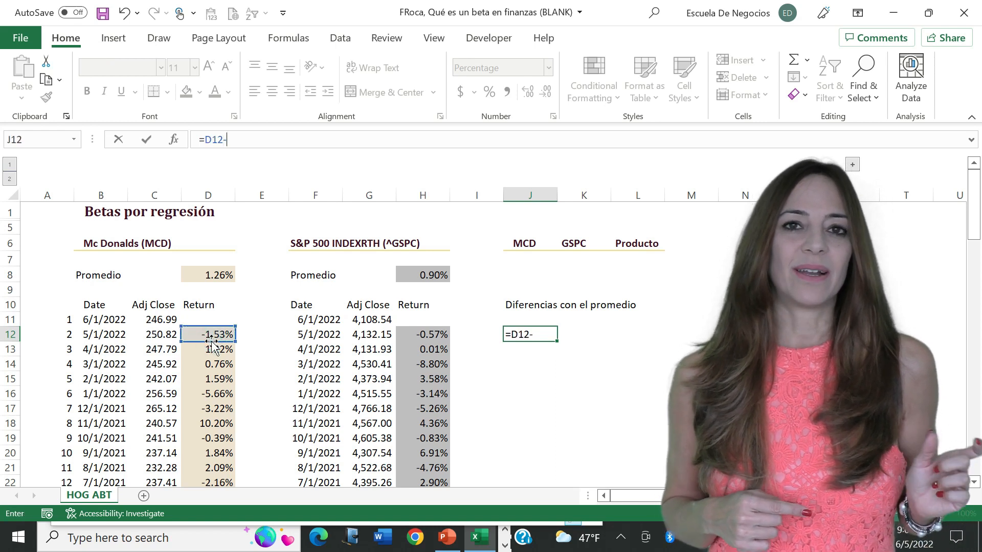
left_click(221, 276)
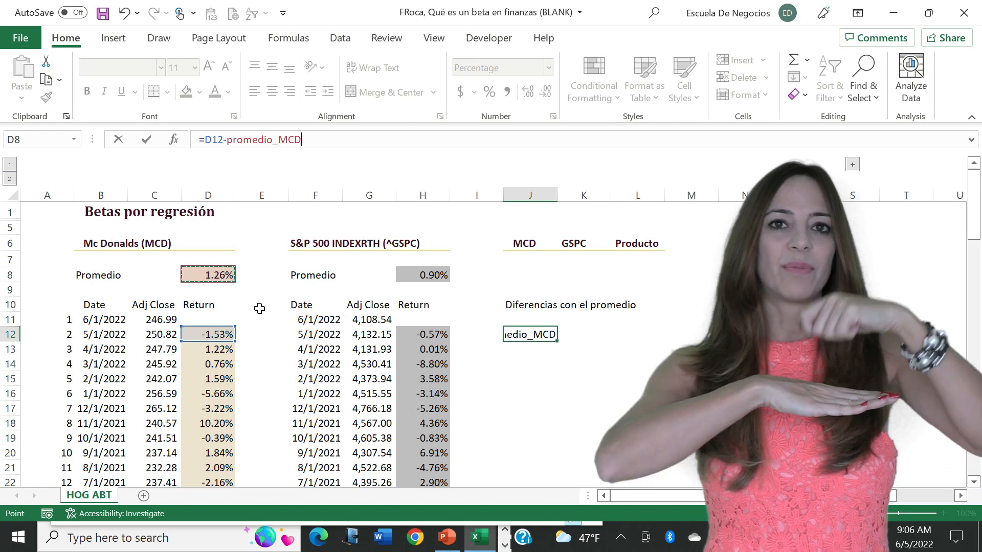
key("Return")
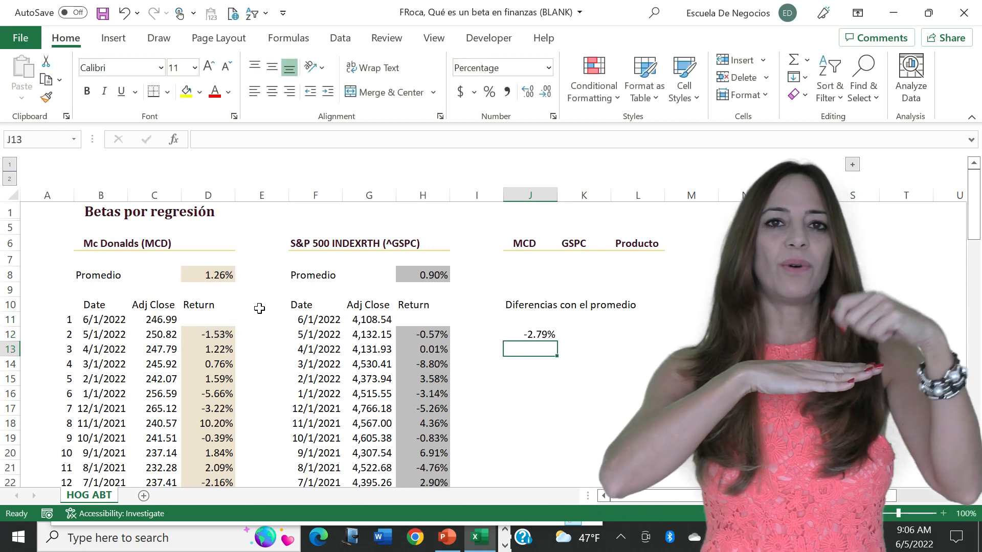
Copy the J12 difference formula into J13 and inspect the cells it references
key("Up")
left_click_drag(557, 342, 557, 357)
left_click(541, 347)
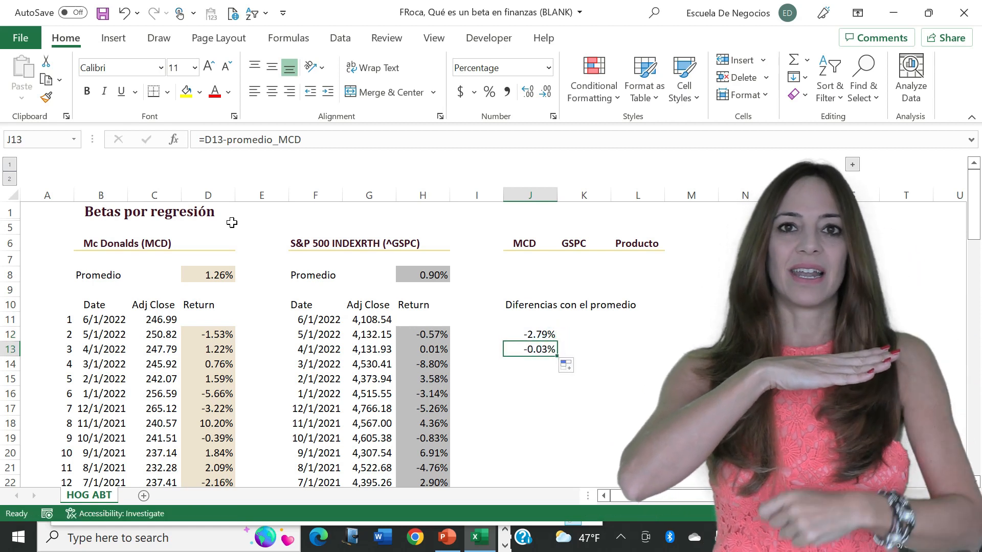
double_click(541, 346)
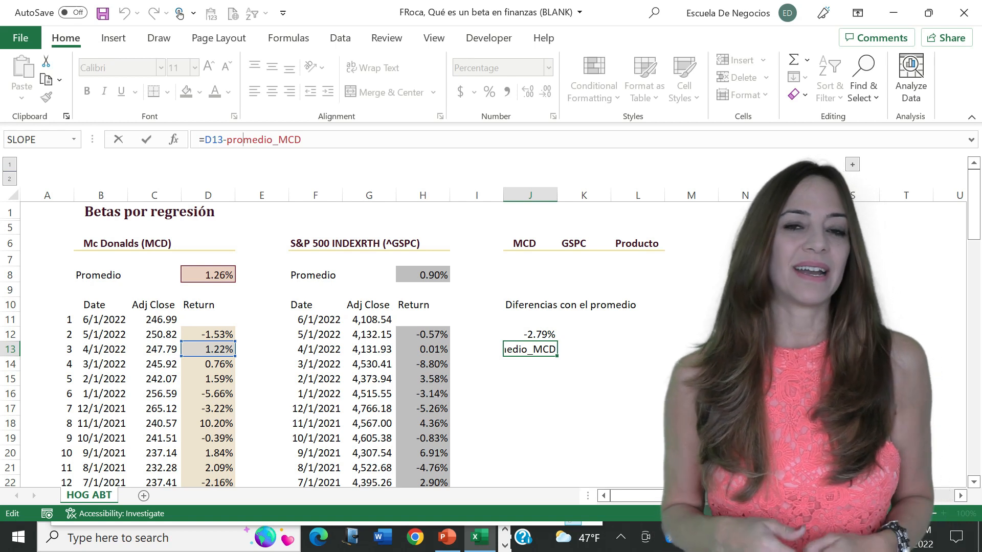
key("Return")
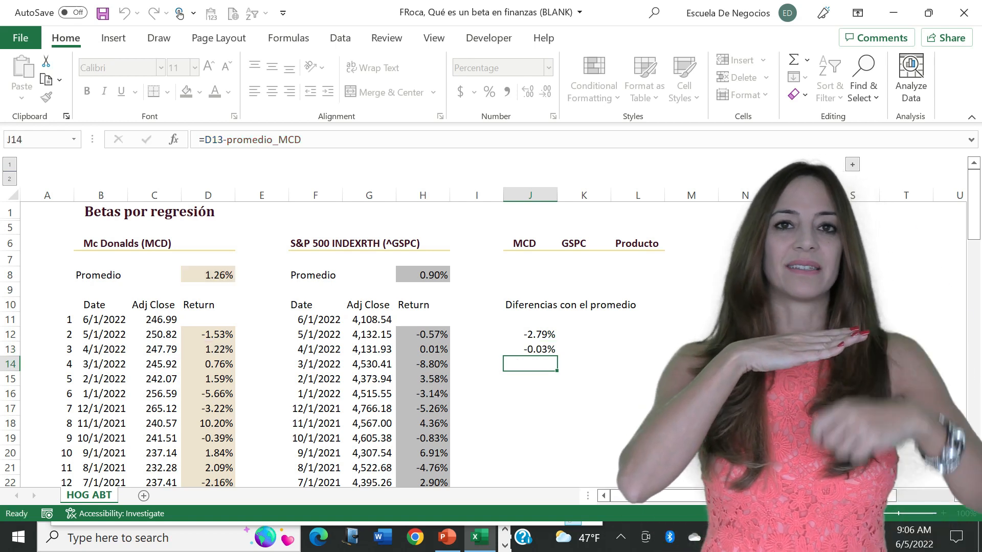
Copy the difference formula from J13 down the rest of the MCD column
key("Up")
key("ctrl+c")
left_click_drag(530, 349, 547, 483)
key("Return")
Enter =H12-promedio_MERCADO in K12 and copy it down the GSPC differences column
left_click(584, 334)
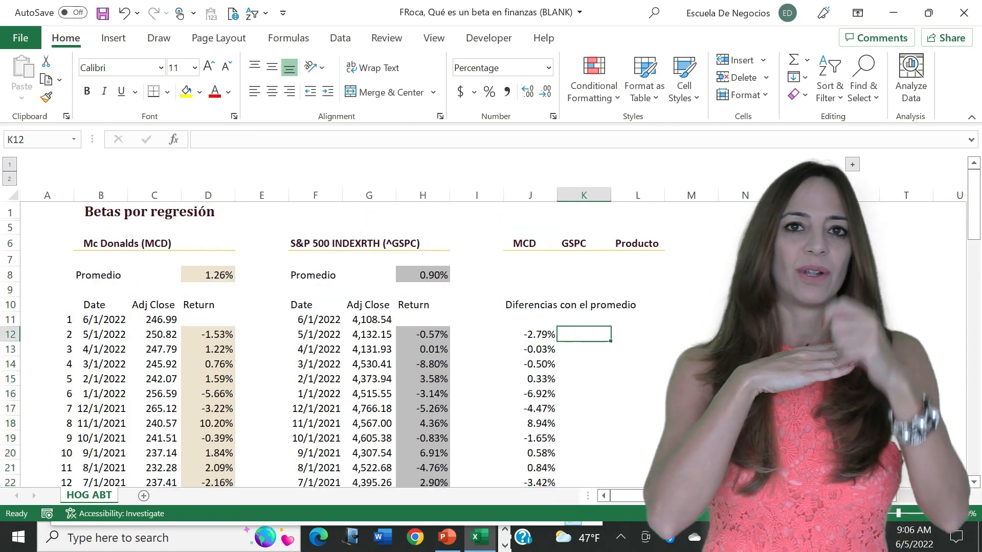
type("=")
key("Left")
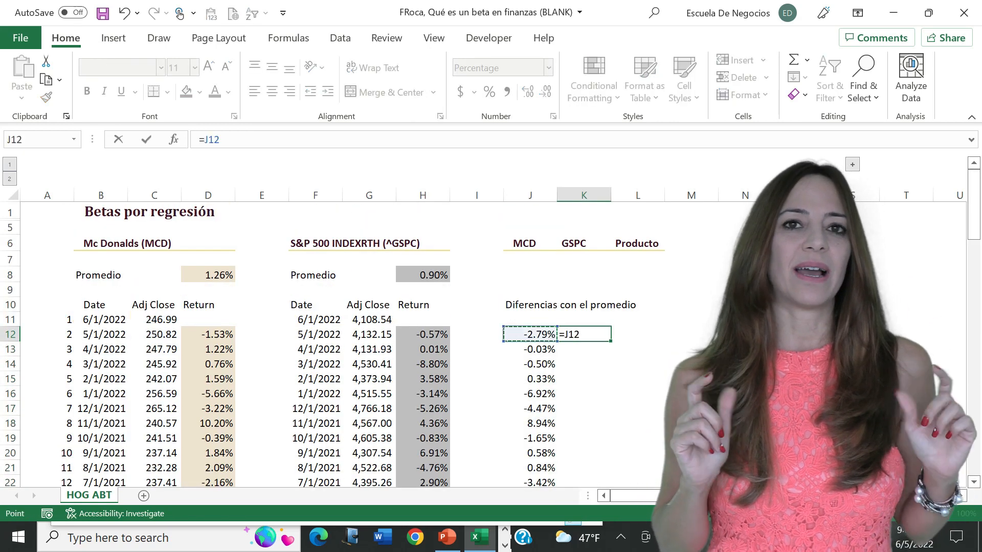
key("Left")
key("Left")
type("-")
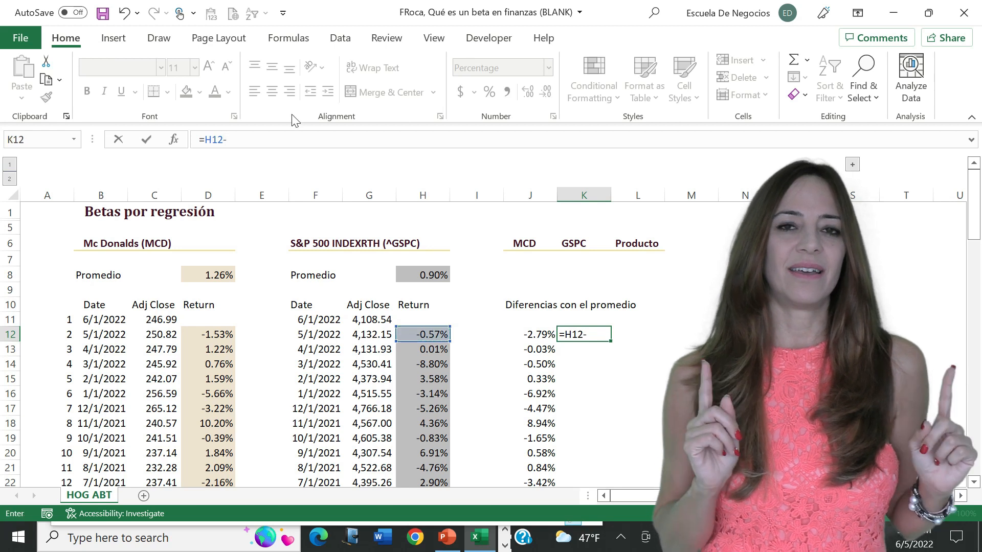
left_click(438, 272)
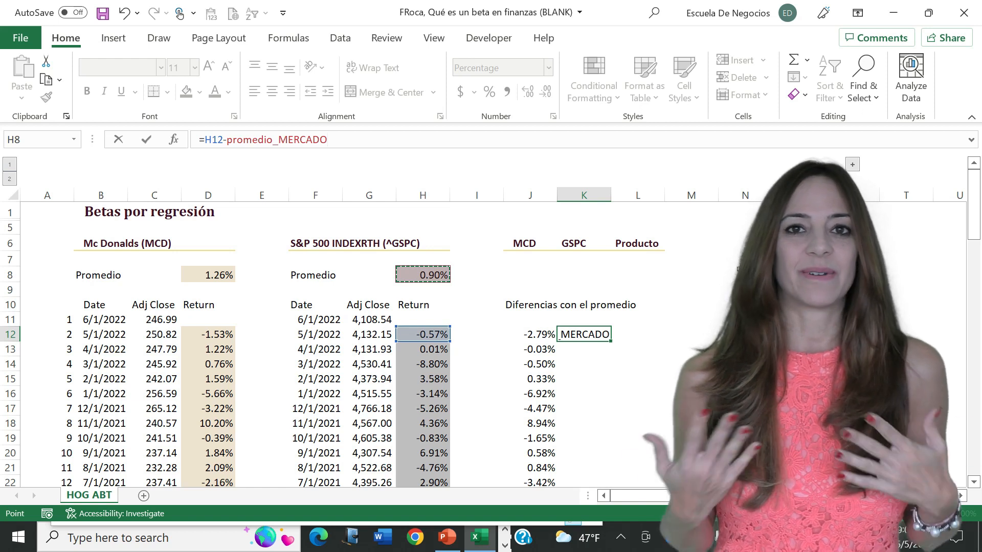
key("Return")
key("Up")
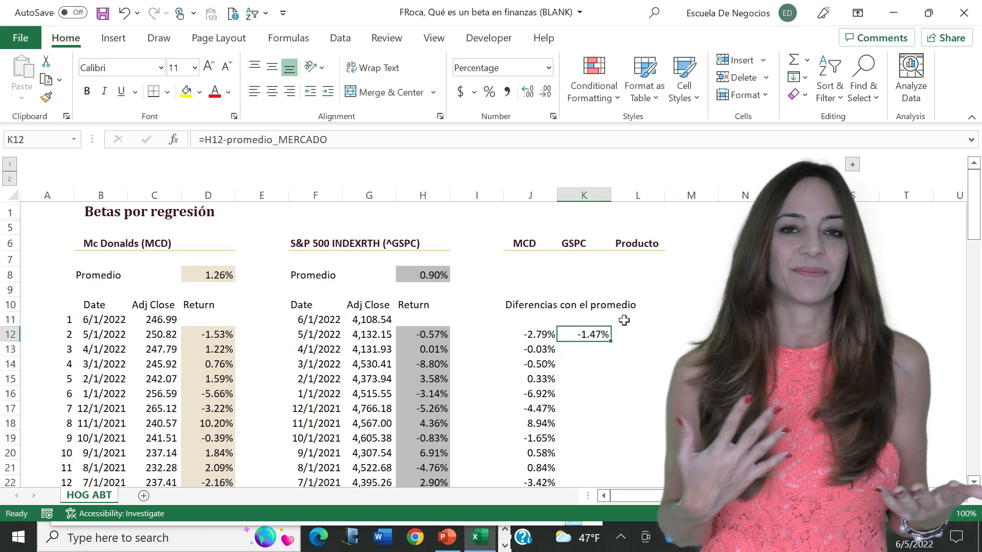
double_click(611, 341)
Multiply the two differences in the first Producto cell, L12, with the formula =J12*K12
left_click(634, 334)
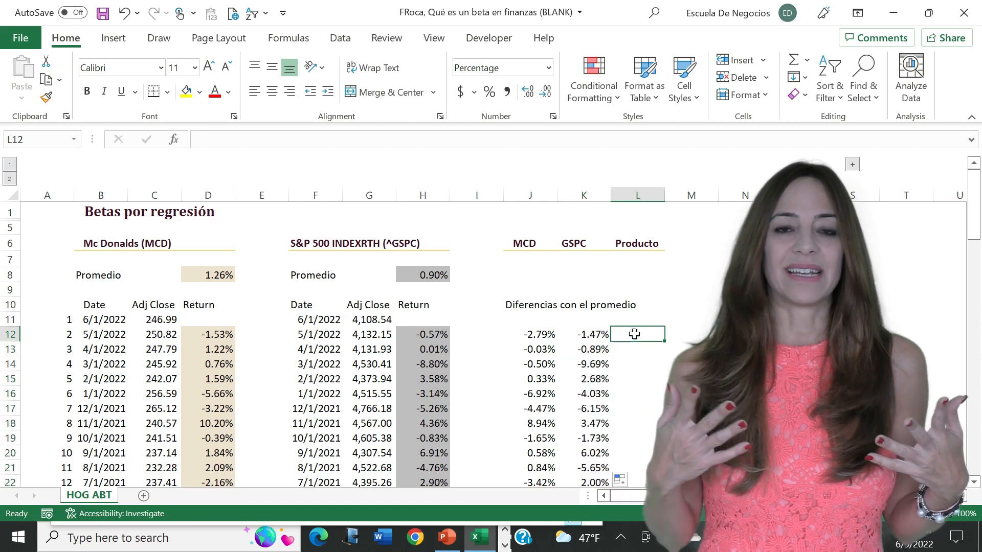
type("=")
key("Left")
key("Left")
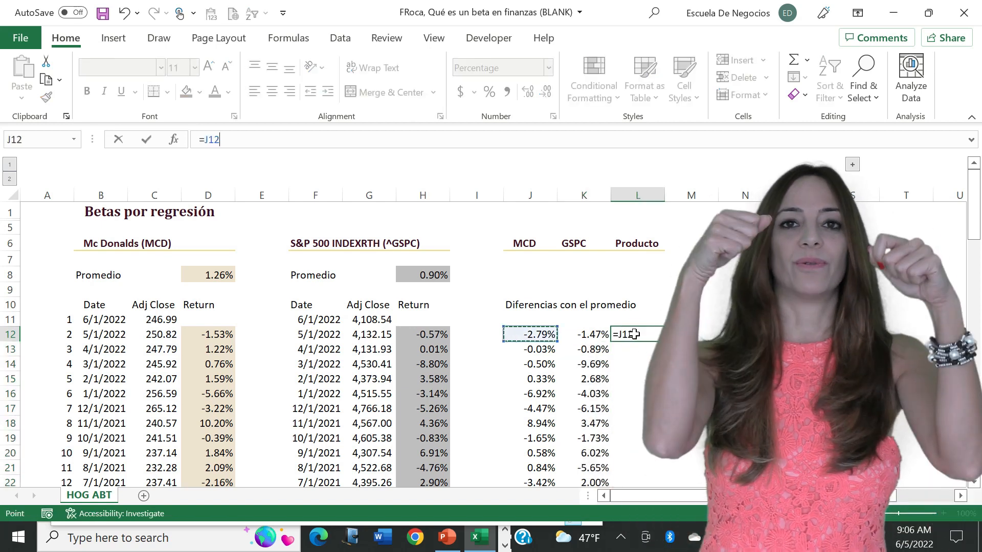
type("*")
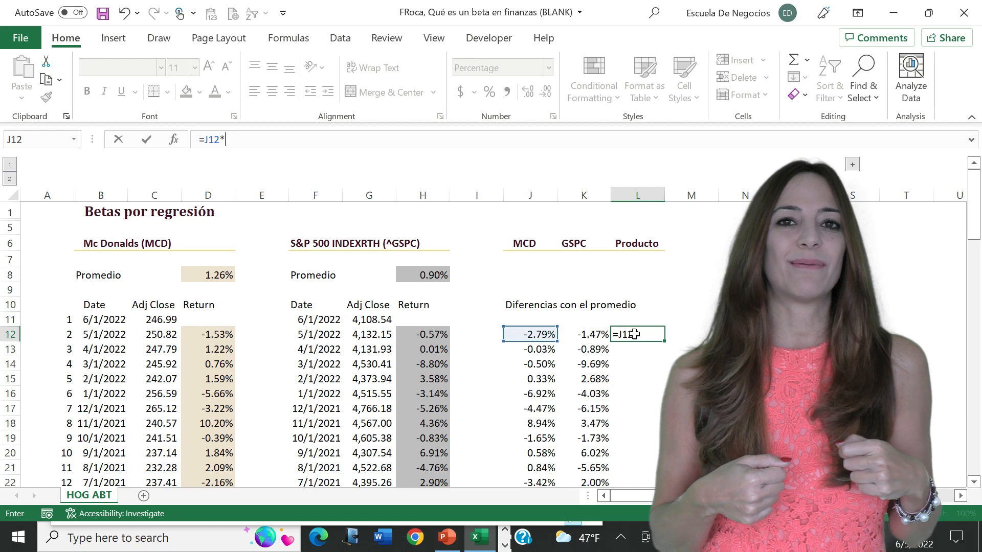
key("Left")
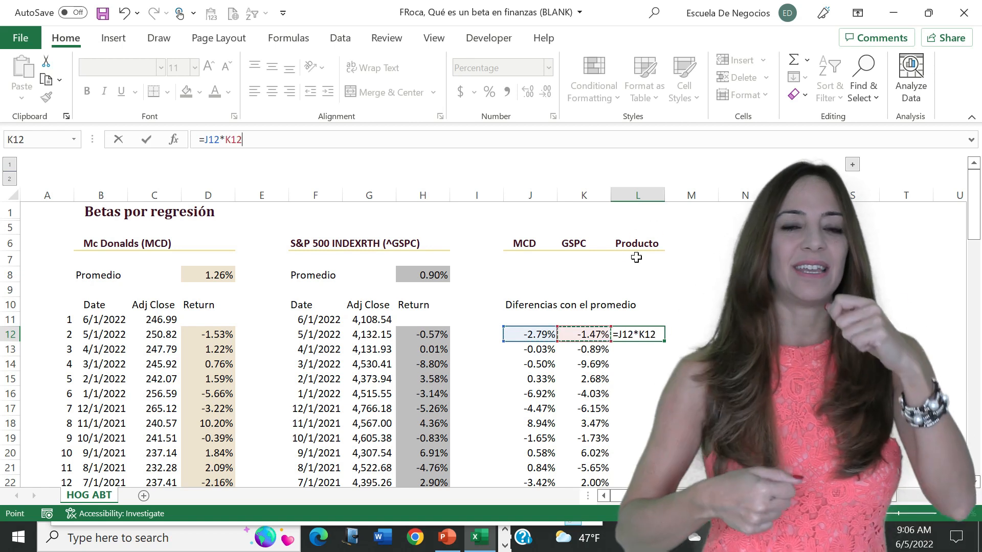
key("Return")
key("Up")
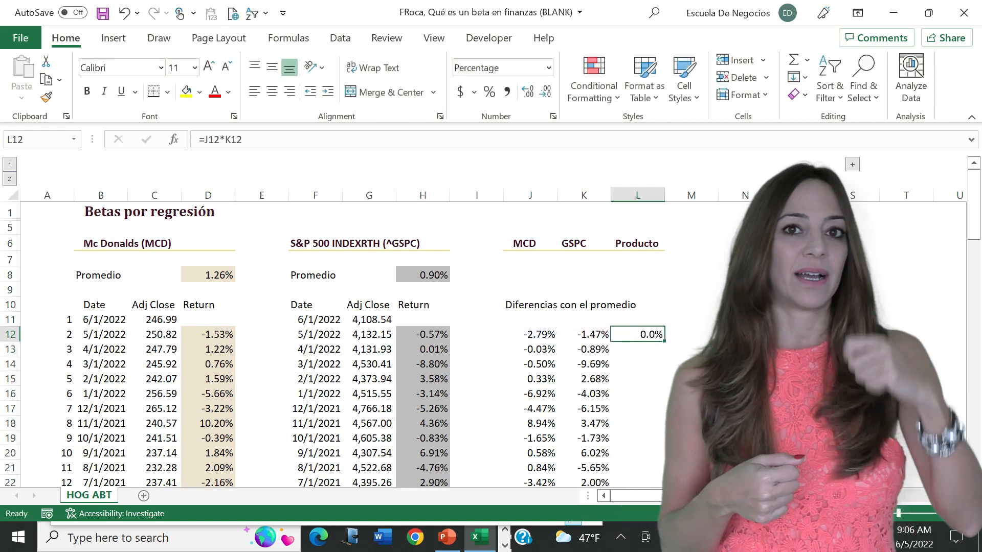
Copy the L12 product formula down the Producto column and average the products in L60 with =AVERAGE(L12:L57)
double_click(667, 340)
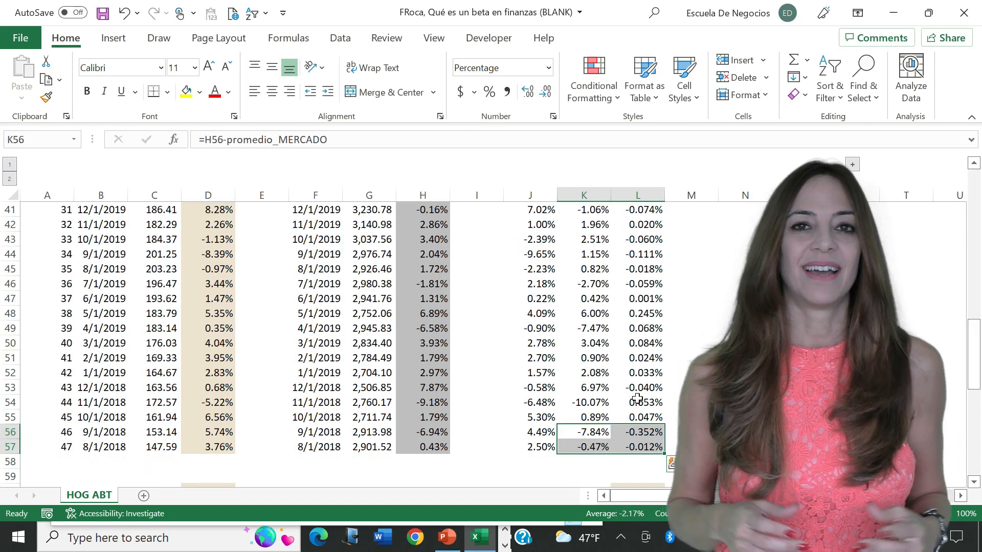
key("Down")
key("Down")
key("Down")
key("Down")
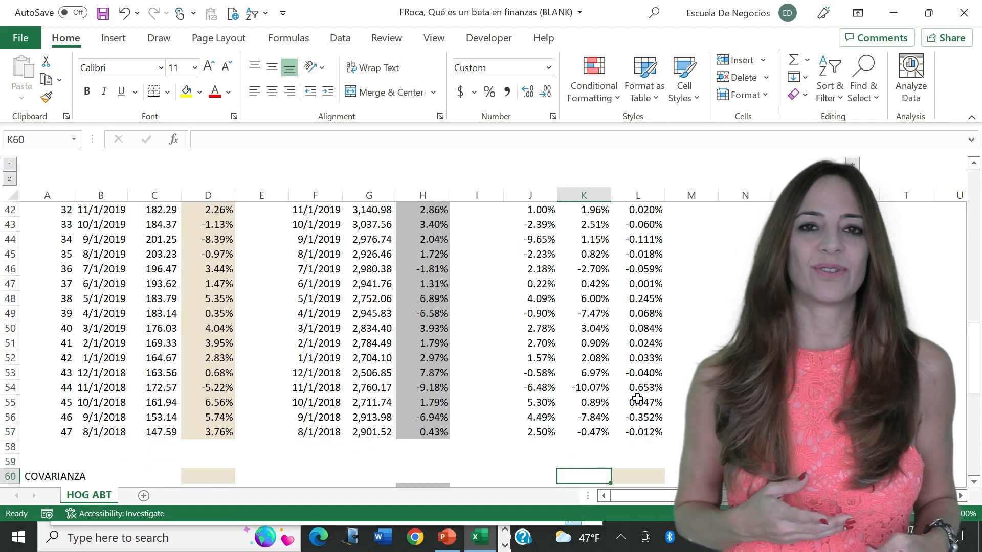
key("Right")
type("=")
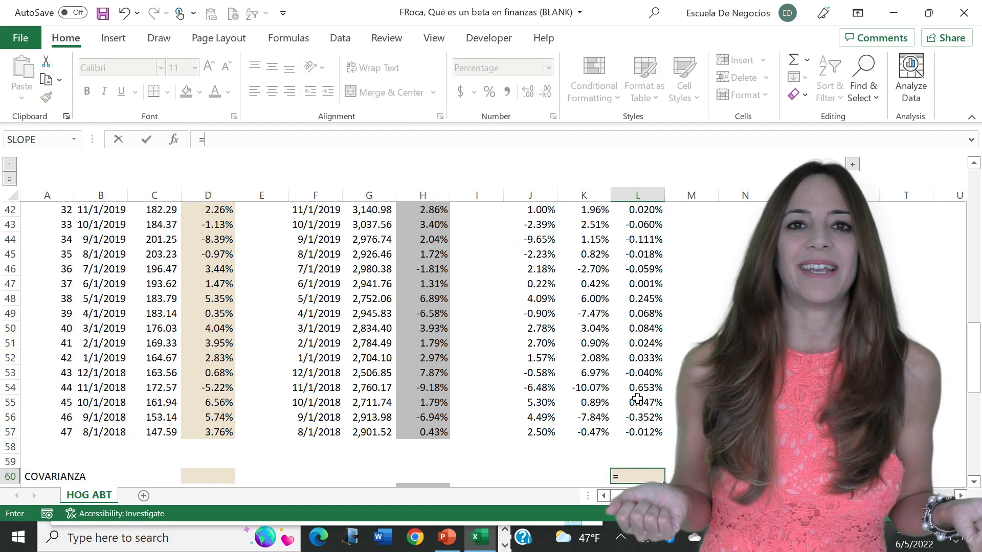
type("average(")
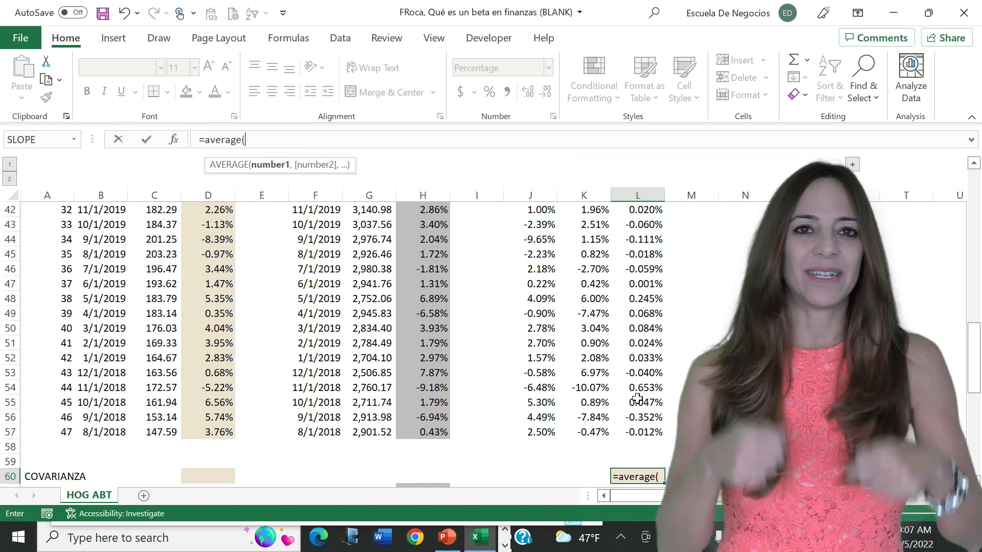
key("Up")
key("Up")
key("Up")
key("ctrl+shift+Up")
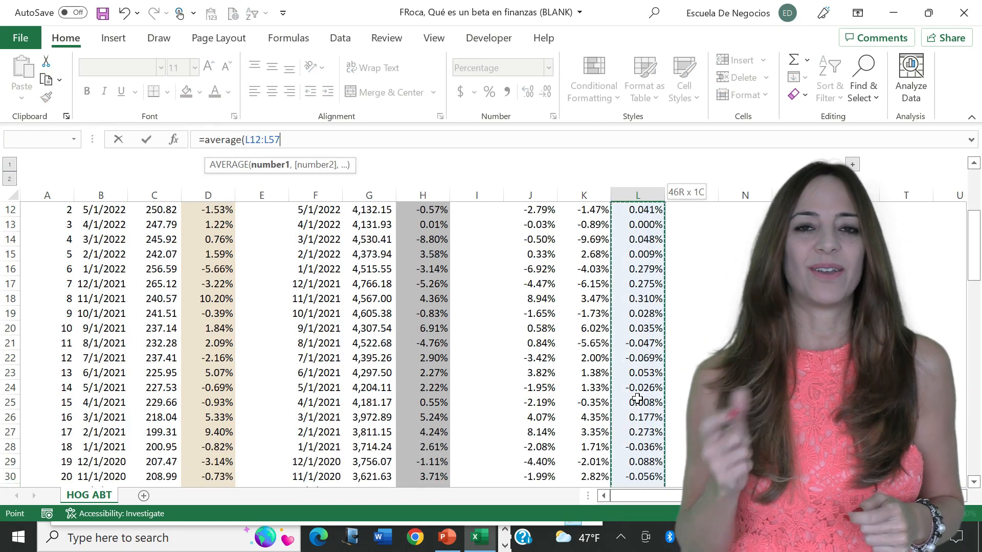
key("Return")
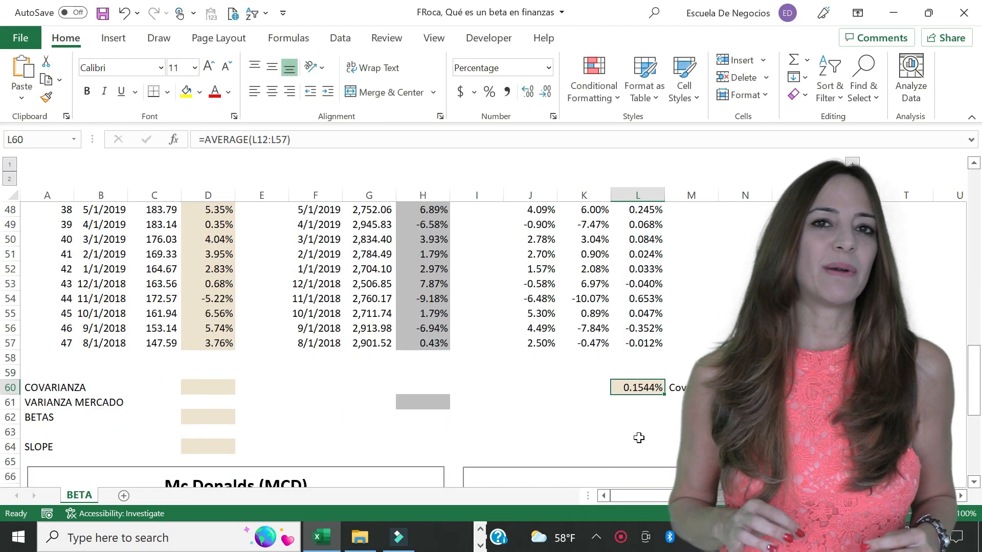
Calculate the covariance in the COVARIANZA cell, D60, with the formula =covar(mcd,gspc)
key("Left")
key("Left")
key("Left")
key("Left")
key("Left")
key("Left")
key("Left")
key("Left")
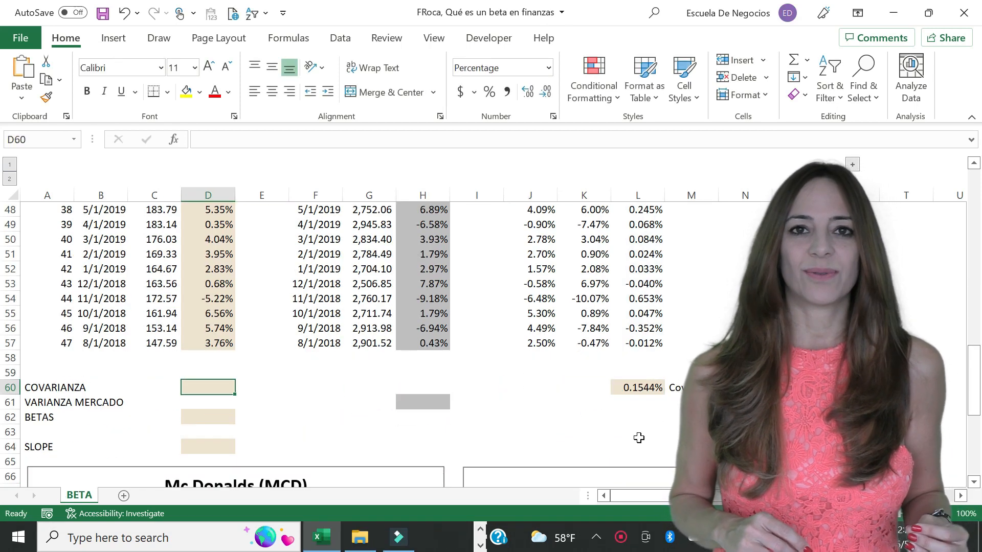
type("=covar(mcd,")
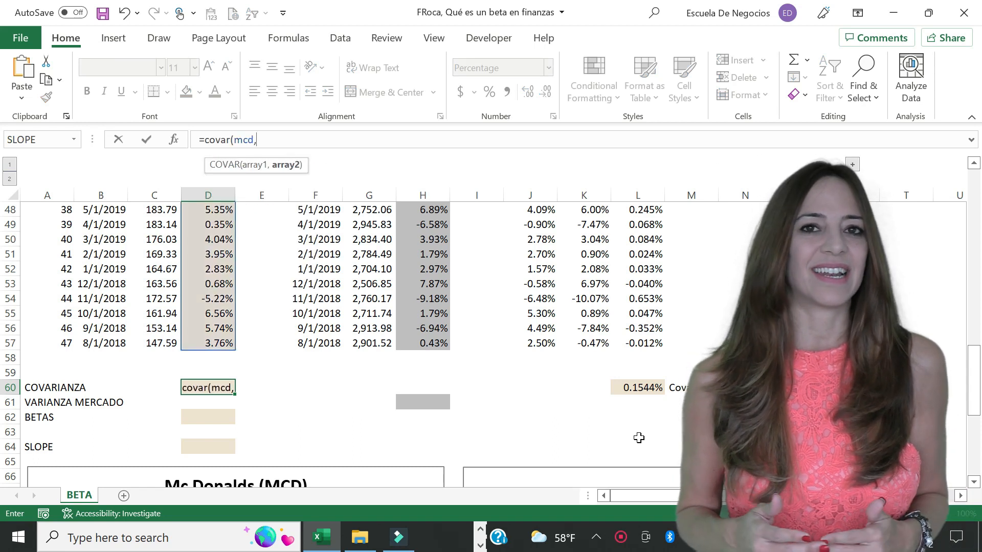
type("gspc")
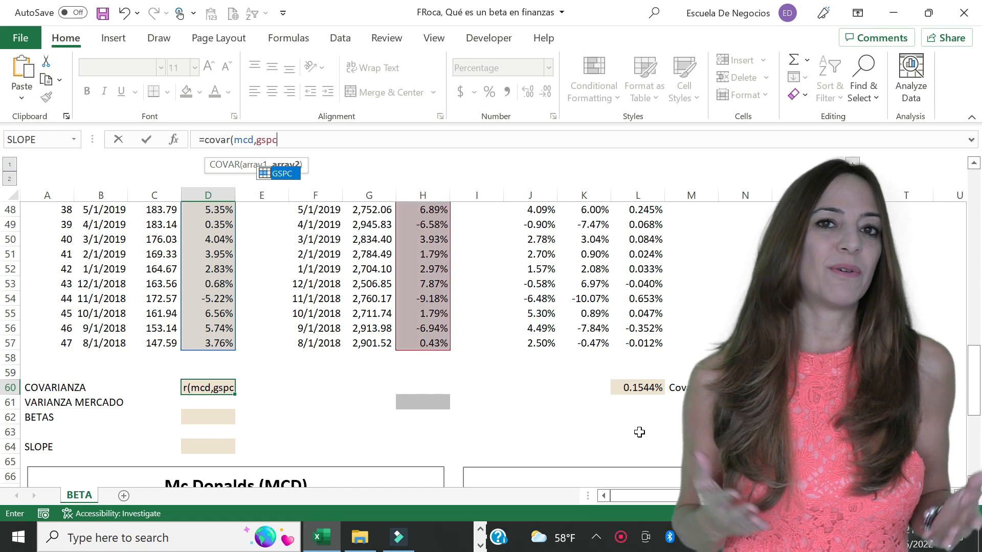
type(")")
key("Return")
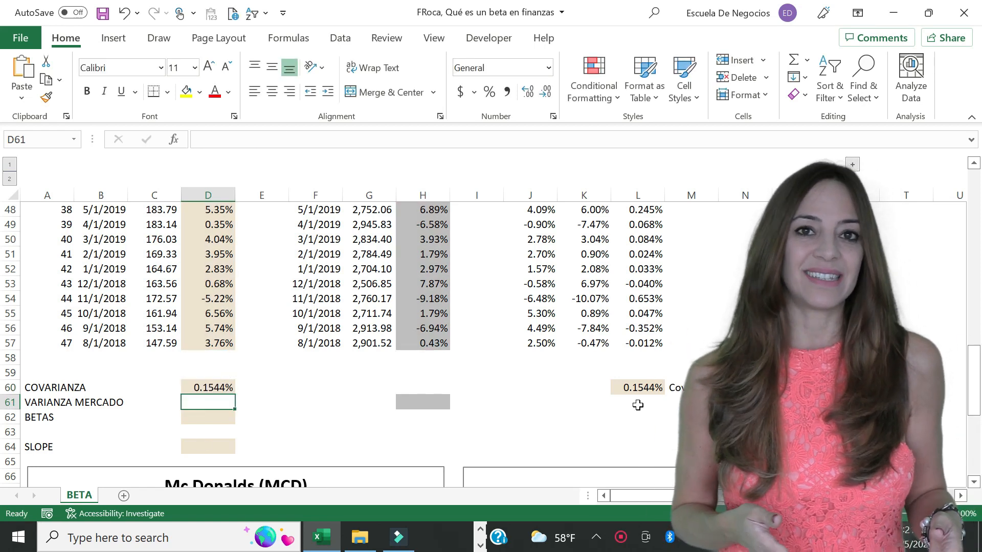
Calculate the market variance in the VARIANZA MERCADO row, cell H61, with the formula =varp(gspc)
left_click(416, 403)
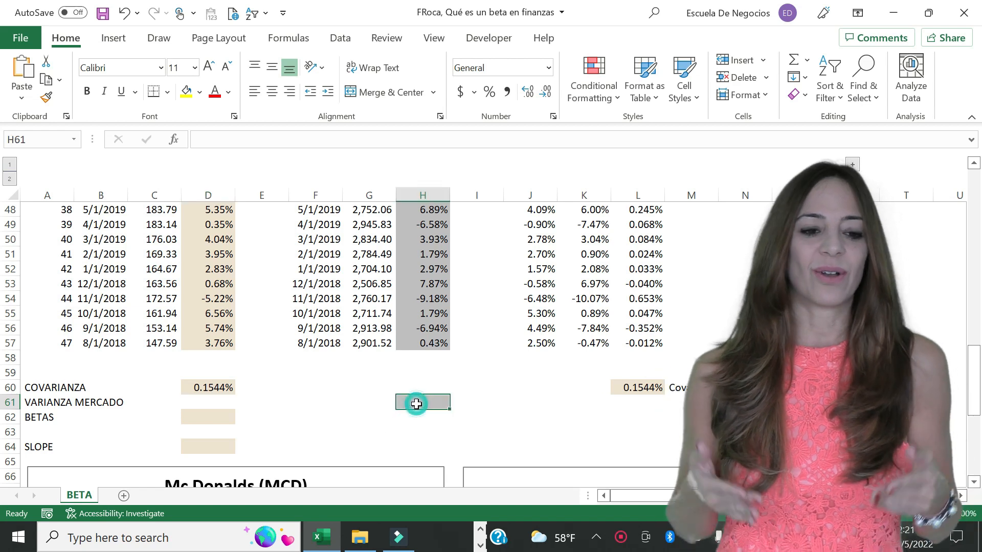
type("=var")
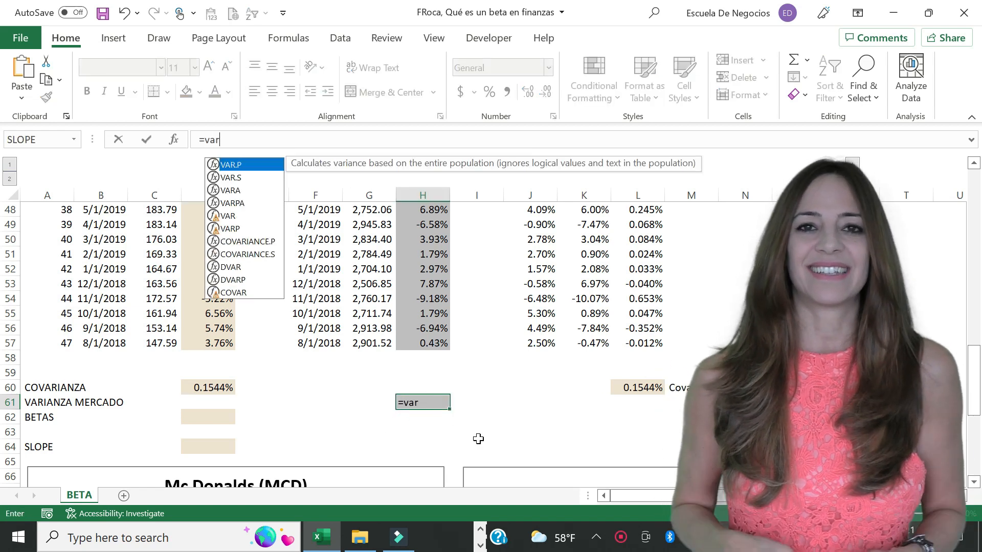
type("p(gspc)")
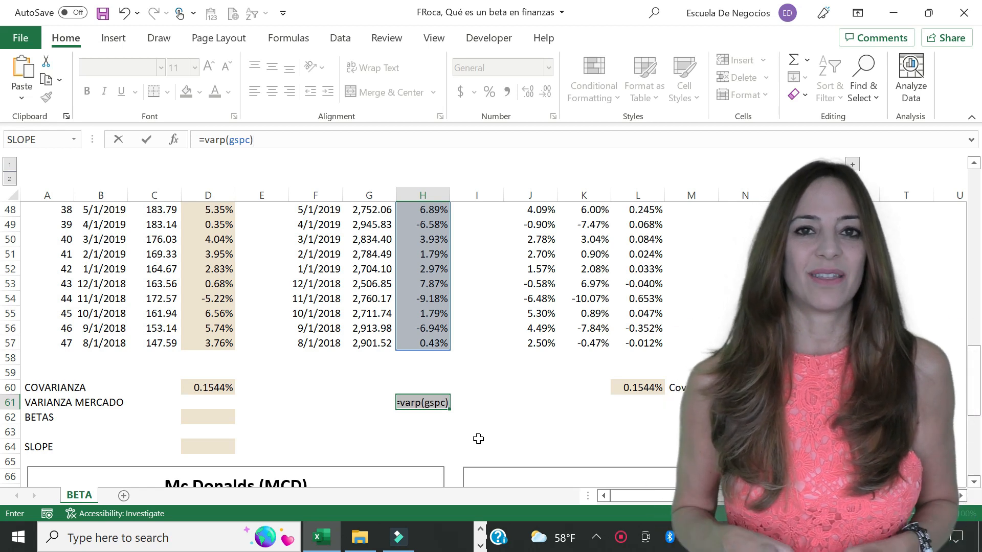
key("Return")
Calculate the beta in the BETAS cell, D62, by dividing covariance by market variance with =D60/H61
key("Left")
key("Left")
key("Left")
key("Left")
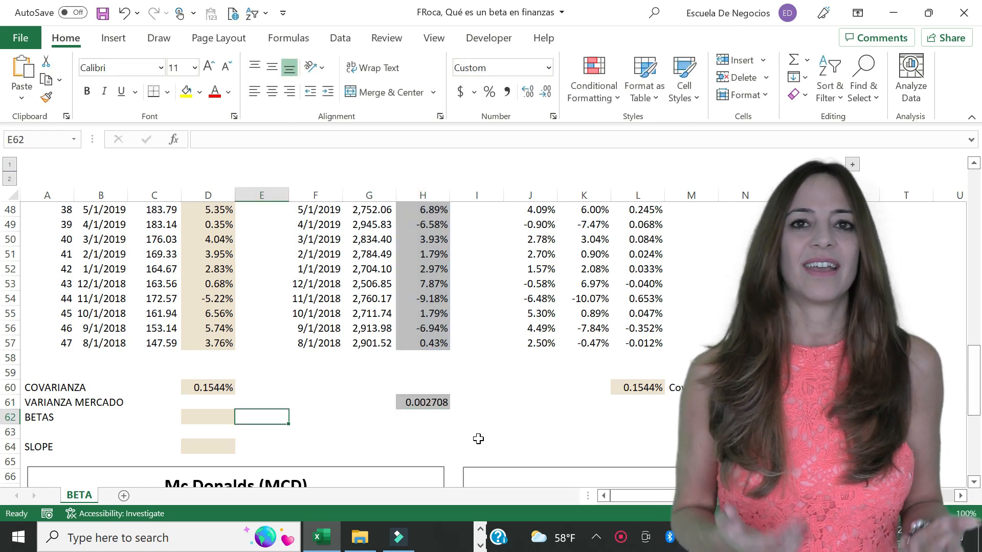
type("=")
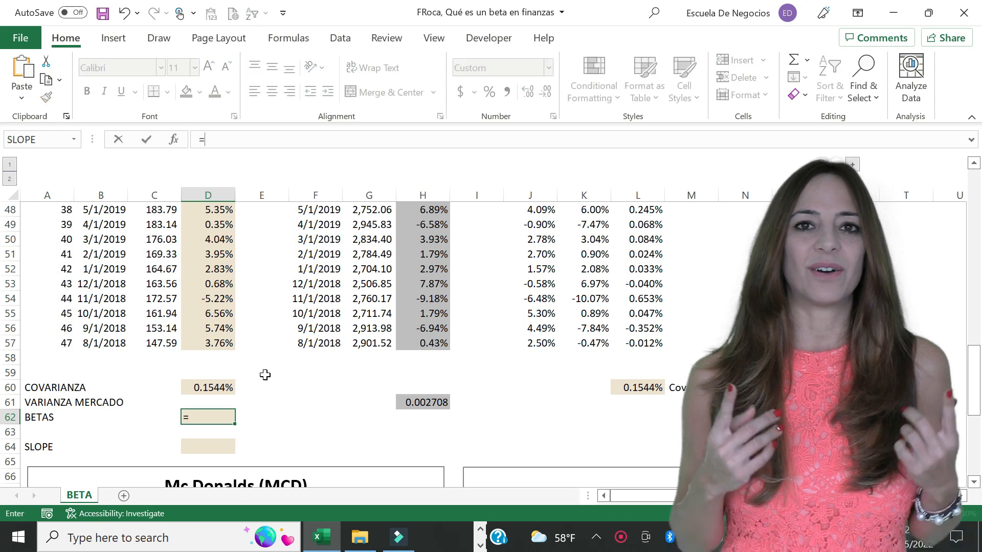
left_click(214, 384)
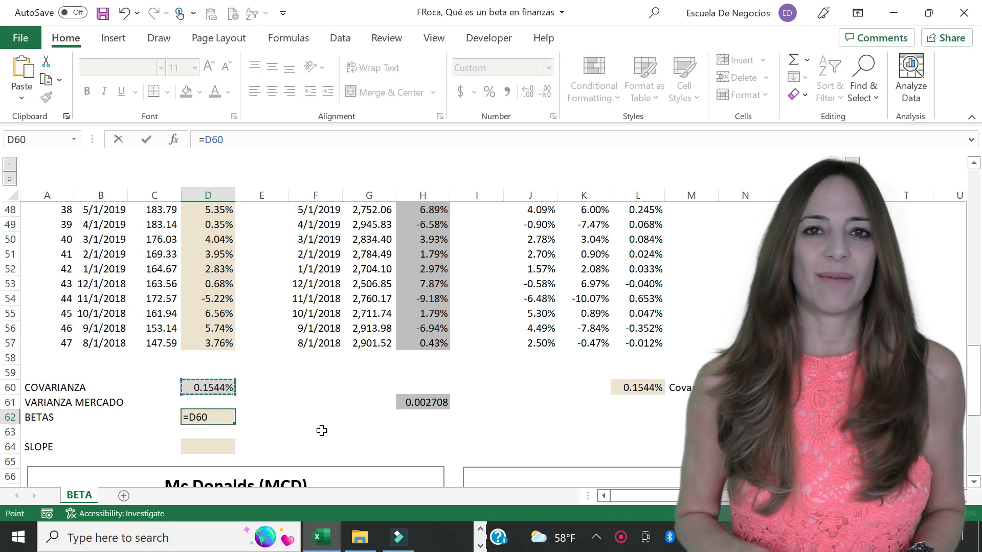
type("/")
left_click(425, 403)
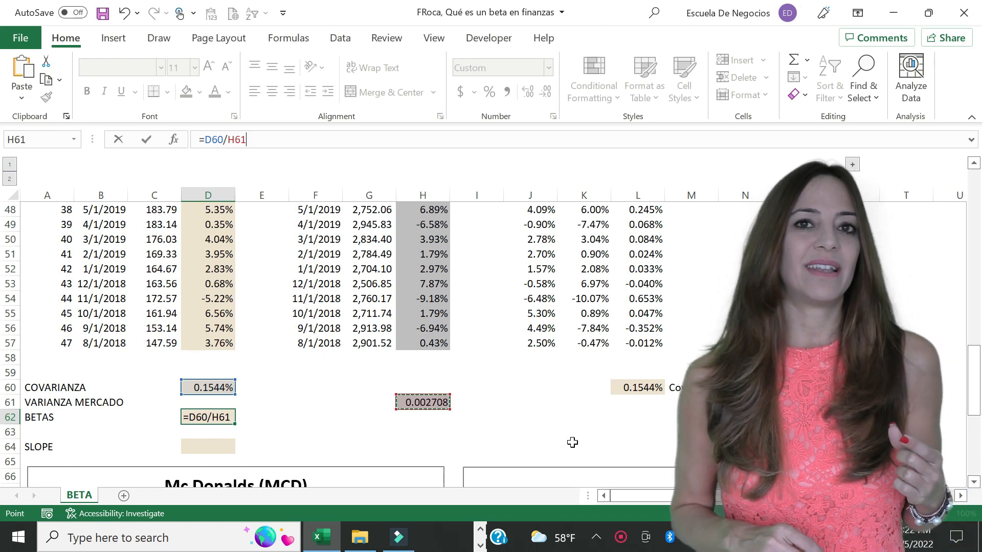
key("Return")
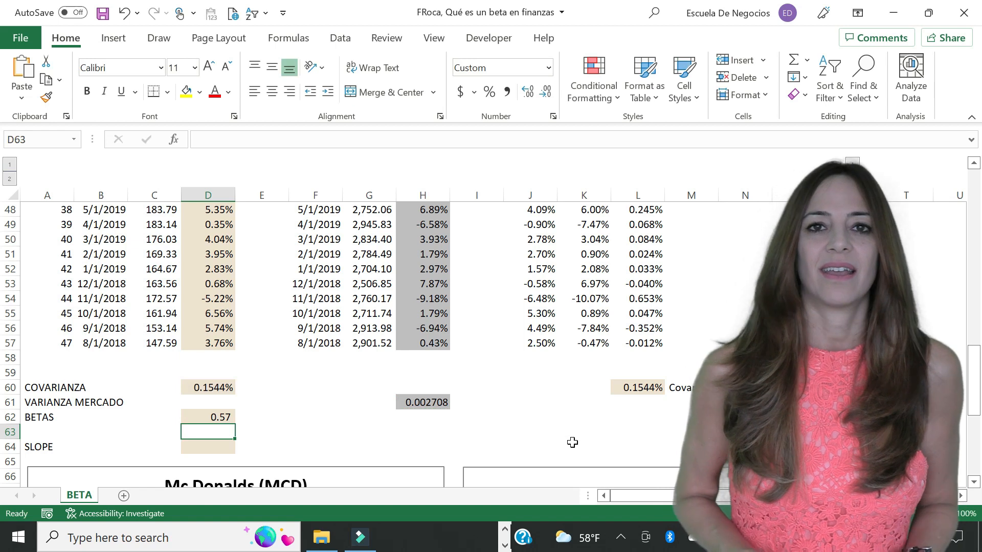
Close the trendline formatting options and move the Mc Donalds chart's trendline equation off the data points to the empty area above the legend
key("Down")
key("Down")
key("Down")
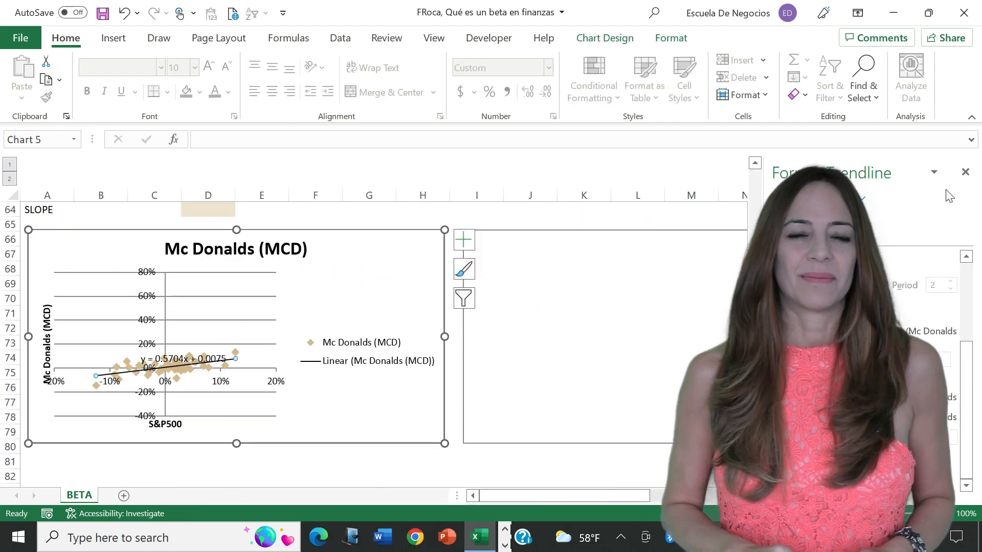
left_click(965, 171)
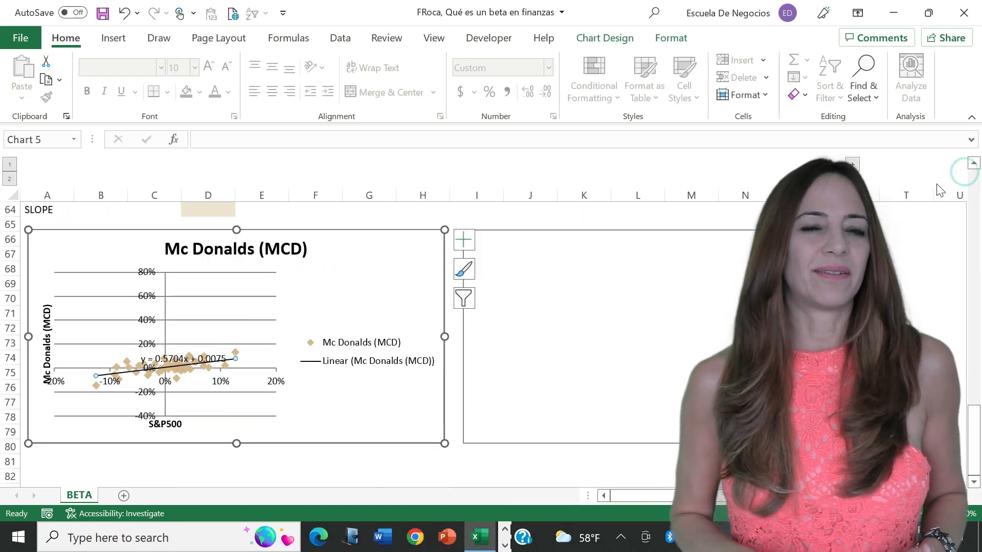
left_click_drag(205, 358, 368, 274)
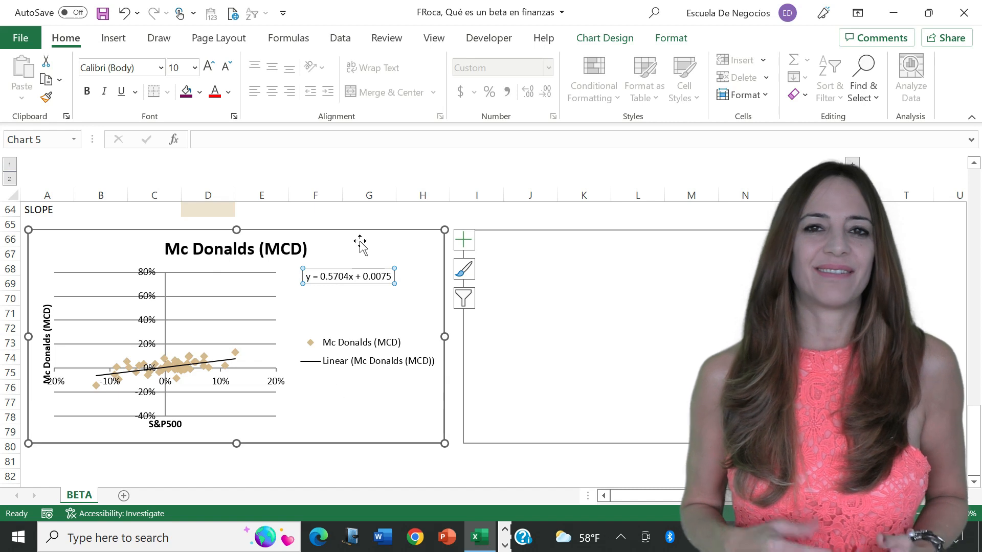
left_click(380, 216)
Calculate the regression slope in the SLOPE cell, D64, with the formula =slope(mcd,gspc)
key("Up")
key("Up")
key("Up")
key("Up")
key("Up")
key("Up")
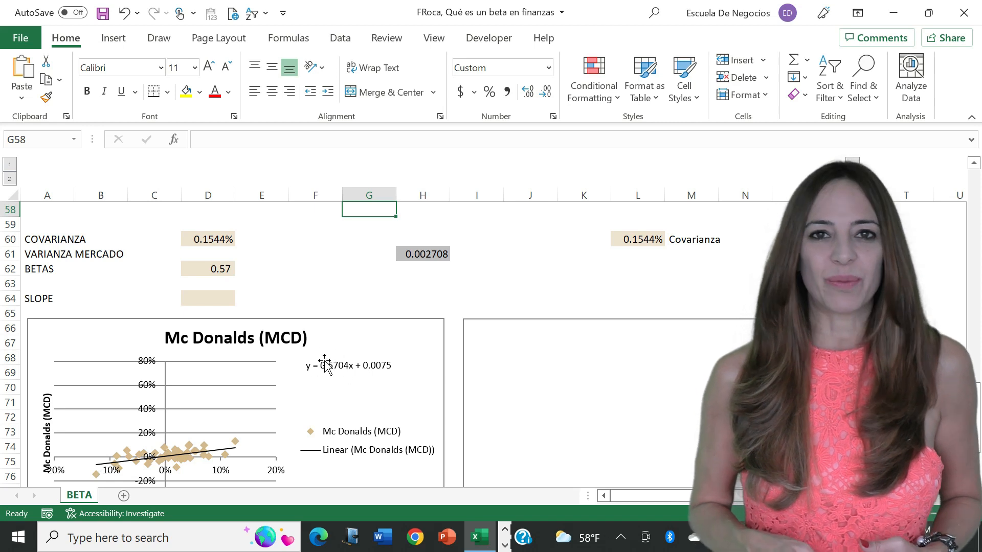
left_click(236, 299)
key("Left")
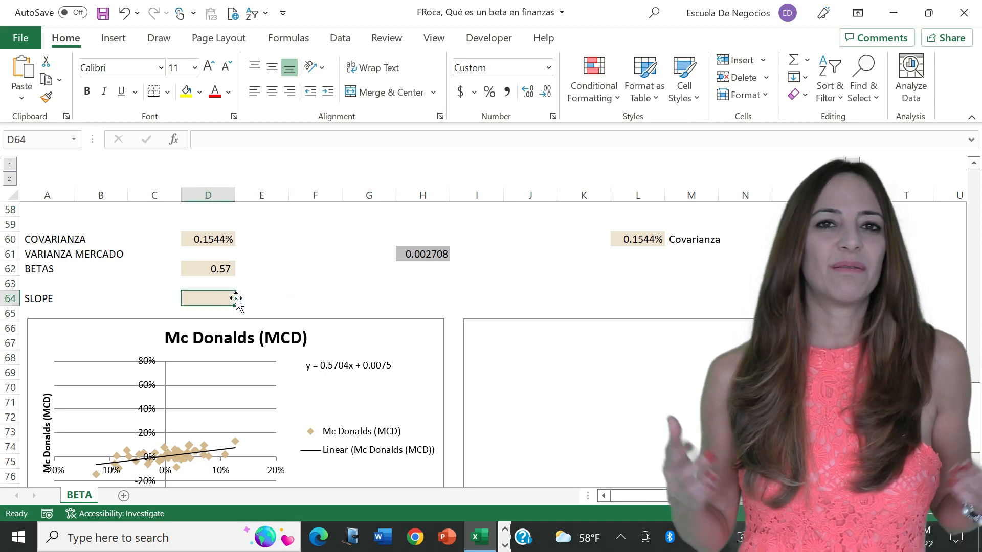
type("=slop")
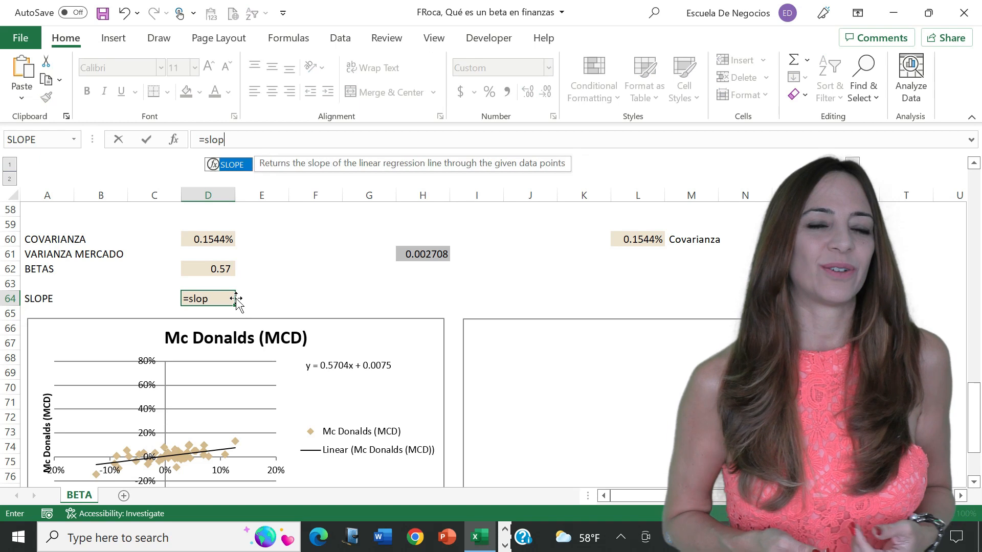
type("e(mcd")
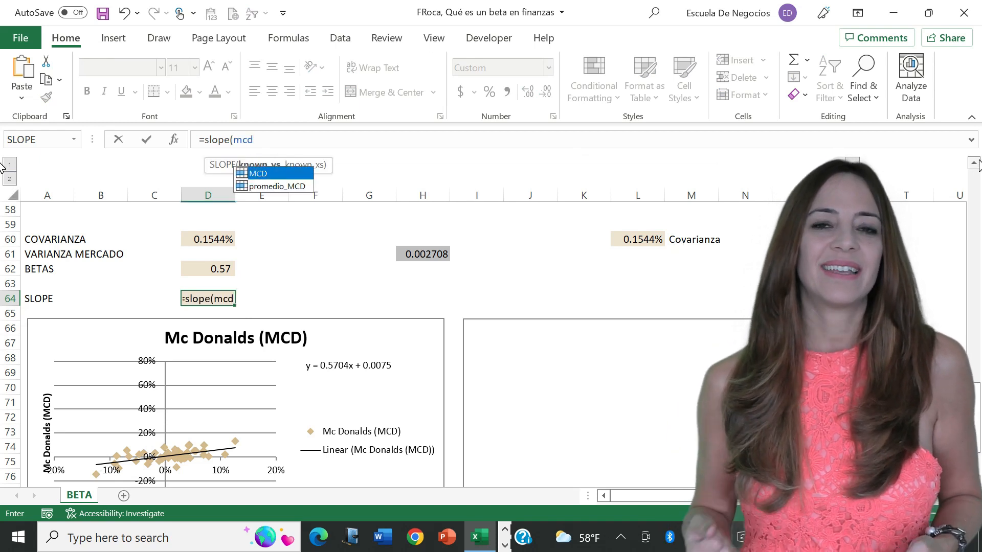
scroll(3, 169, "up", 2)
scroll(3, 172, "up", 1)
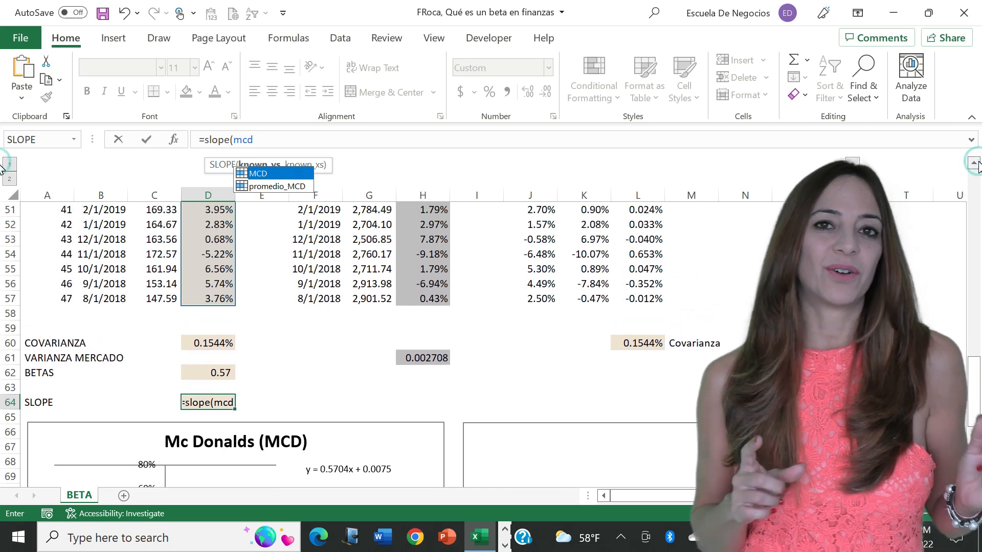
type(",gspc)")
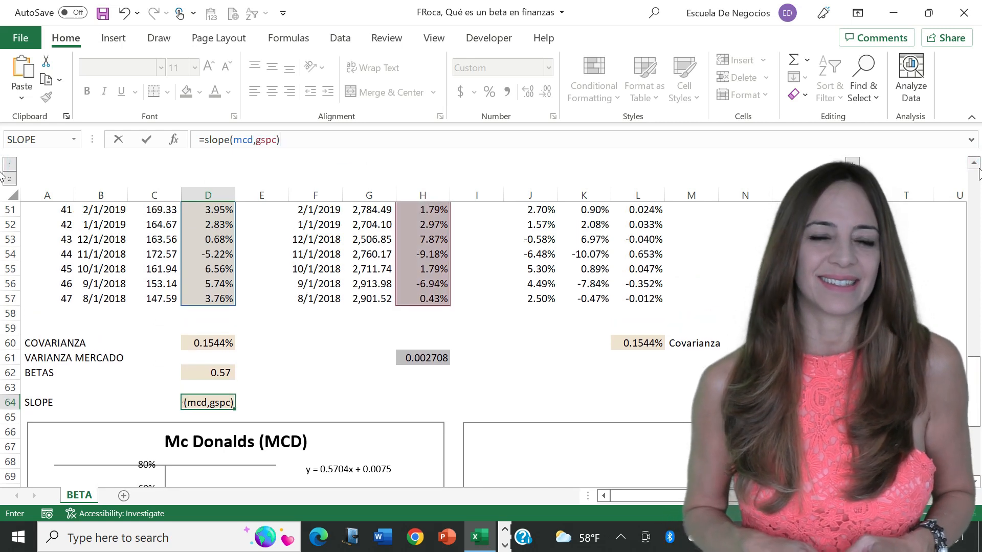
key("Return")
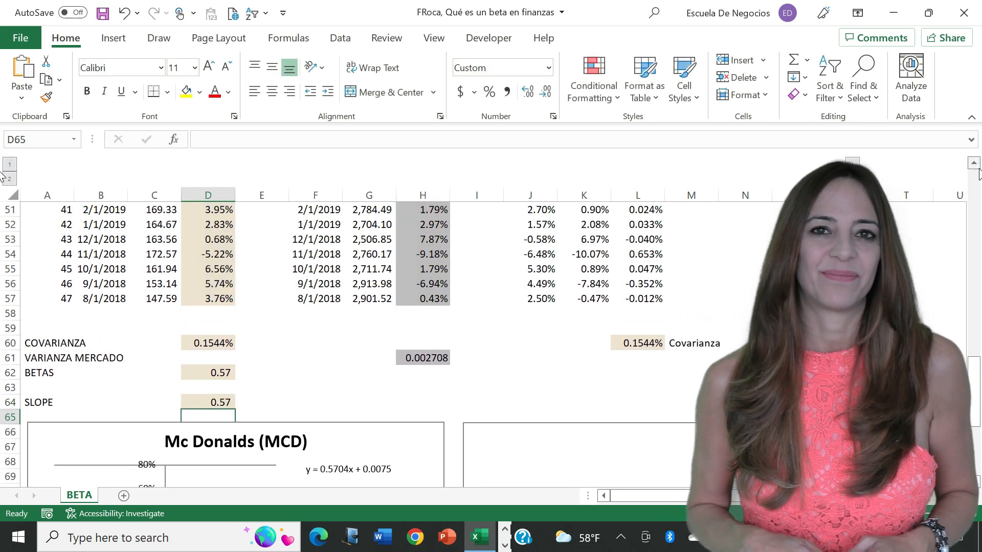
Inspect the ranges referenced by the SLOPE formula in D64, leaving the formula as it is
key("Up")
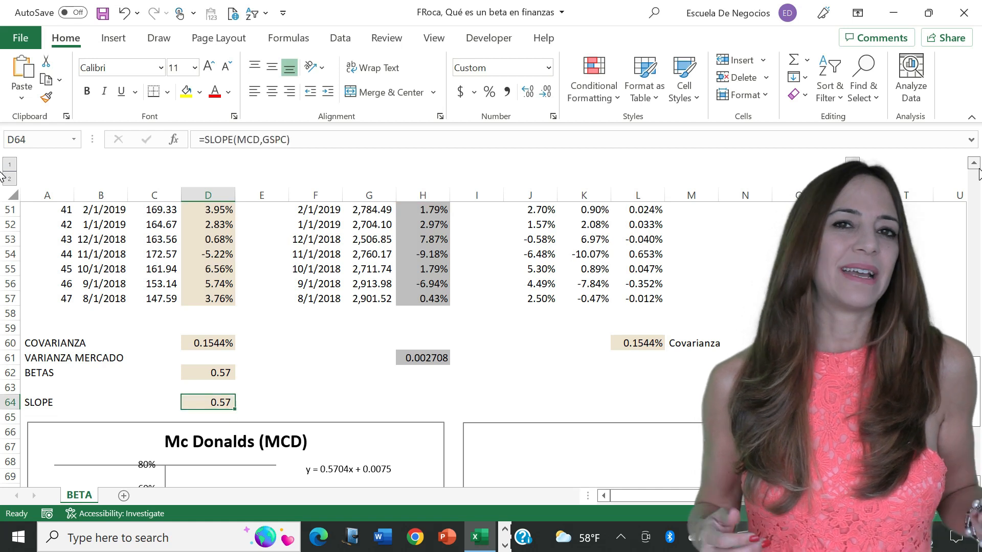
left_click(502, 137)
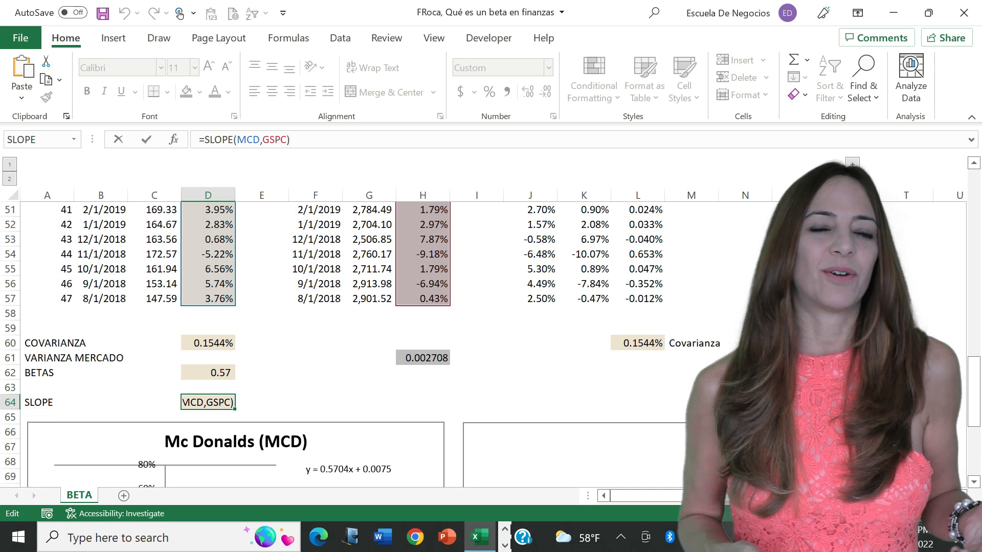
key("Return")
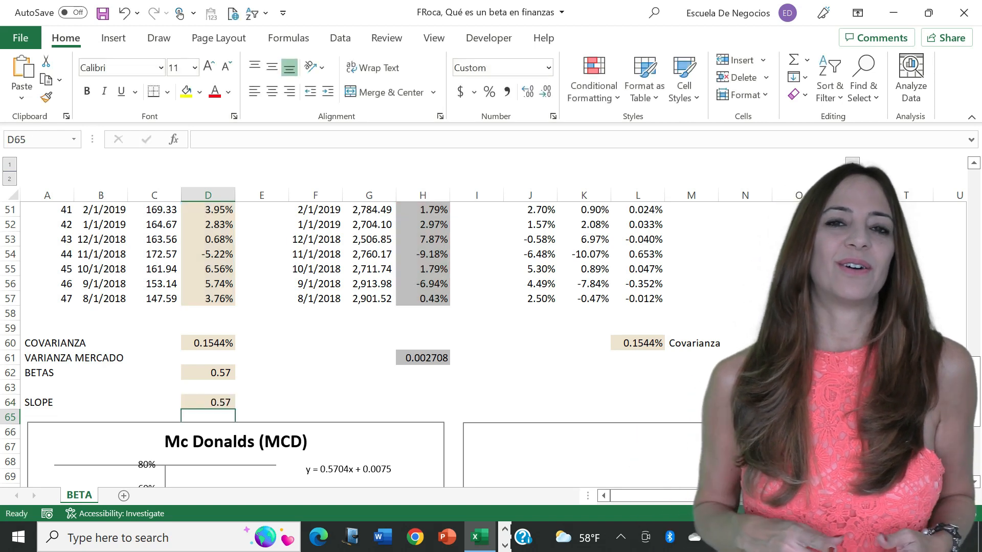